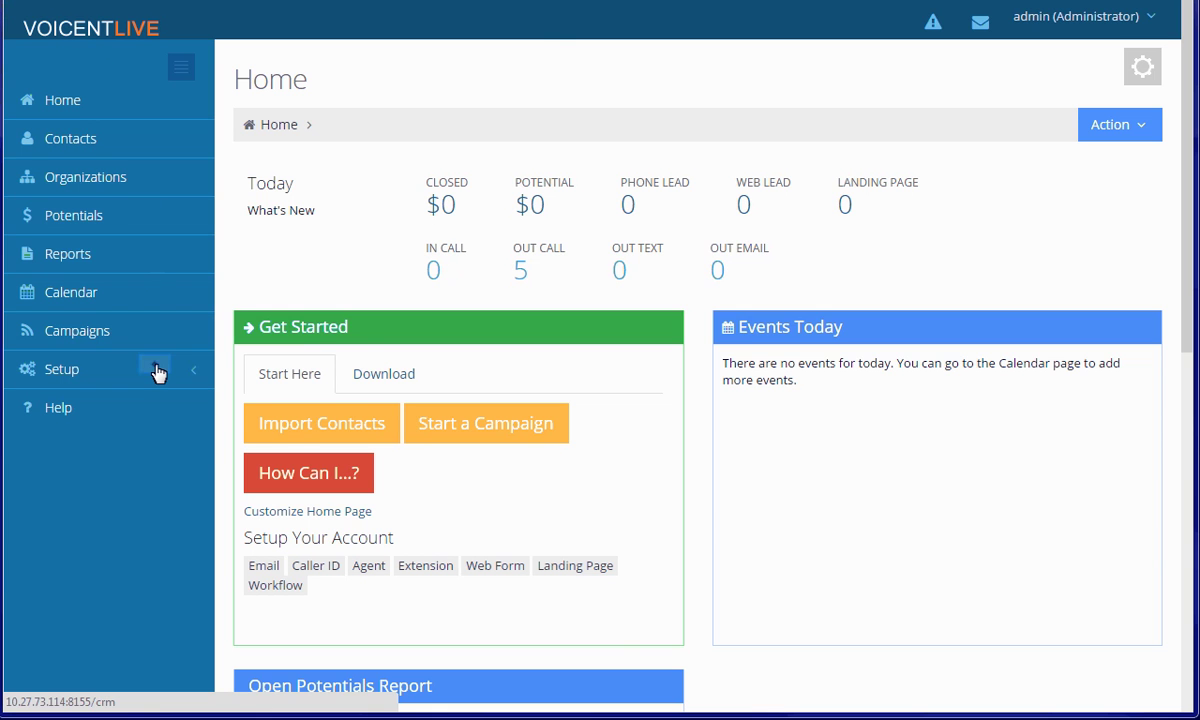
Step: Go to Setup, expand PBX, and open the Extension page, which has no extensions yet
click(160, 369)
scroll(158, 373, down, 1)
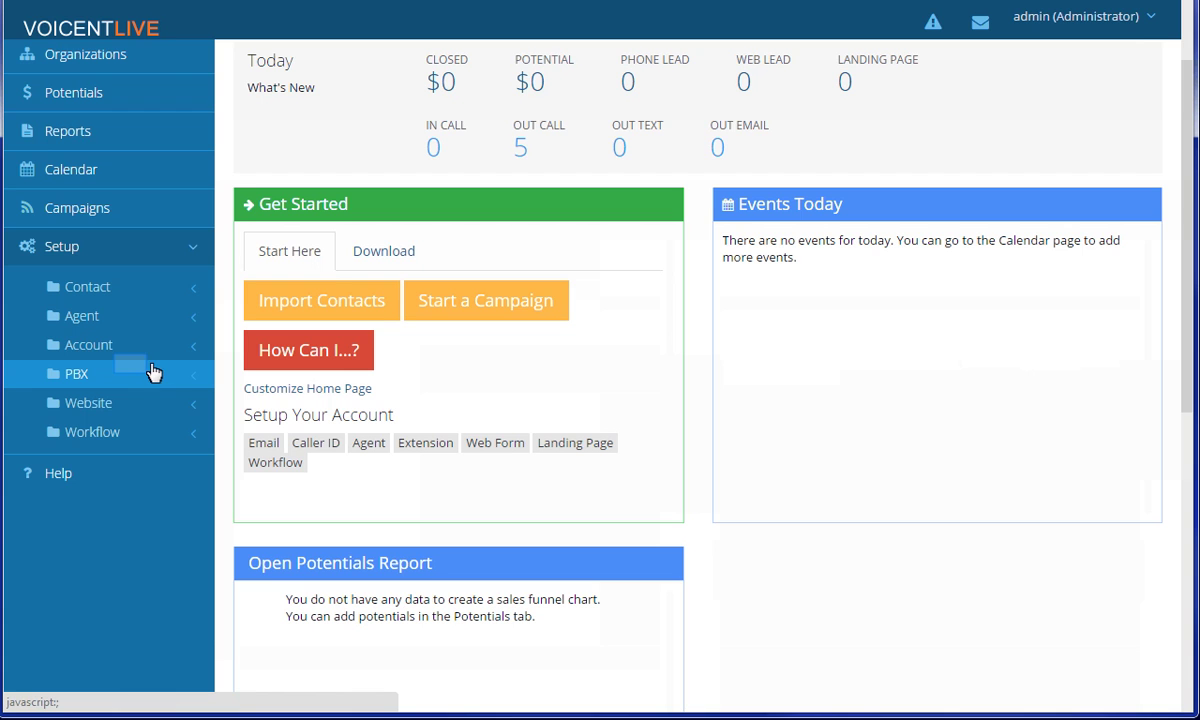
click(133, 373)
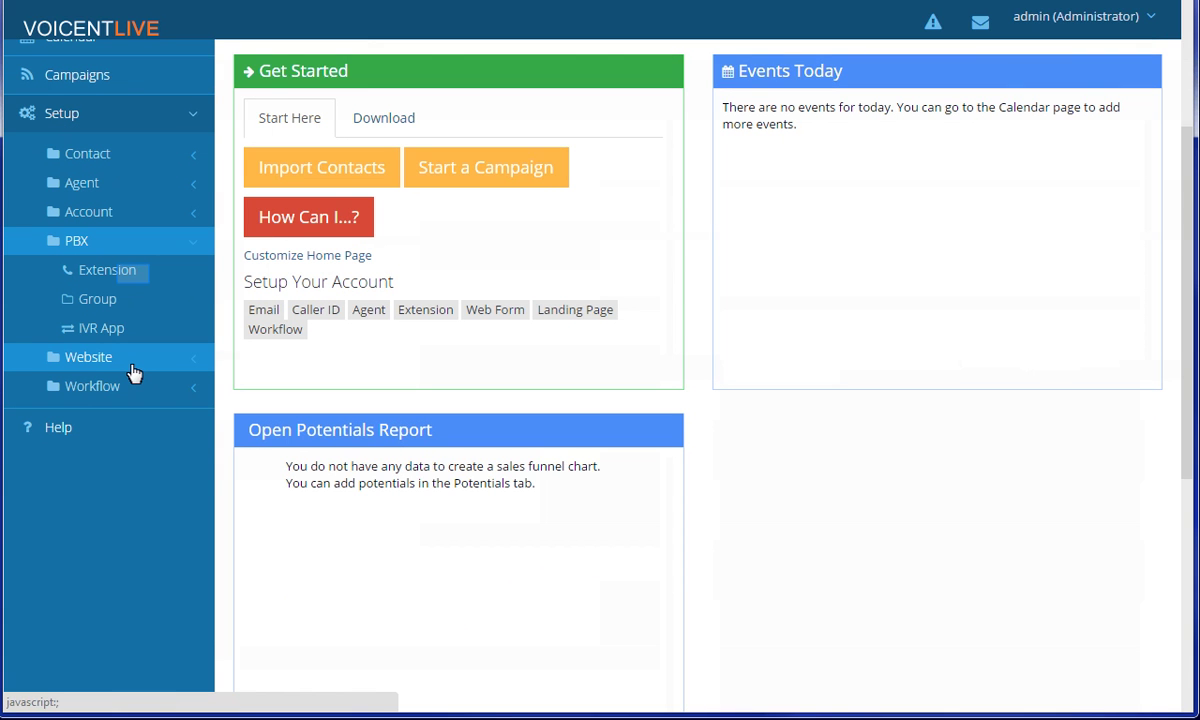
Step: Add and save extension 800 assigned to the admin agent
click(134, 278)
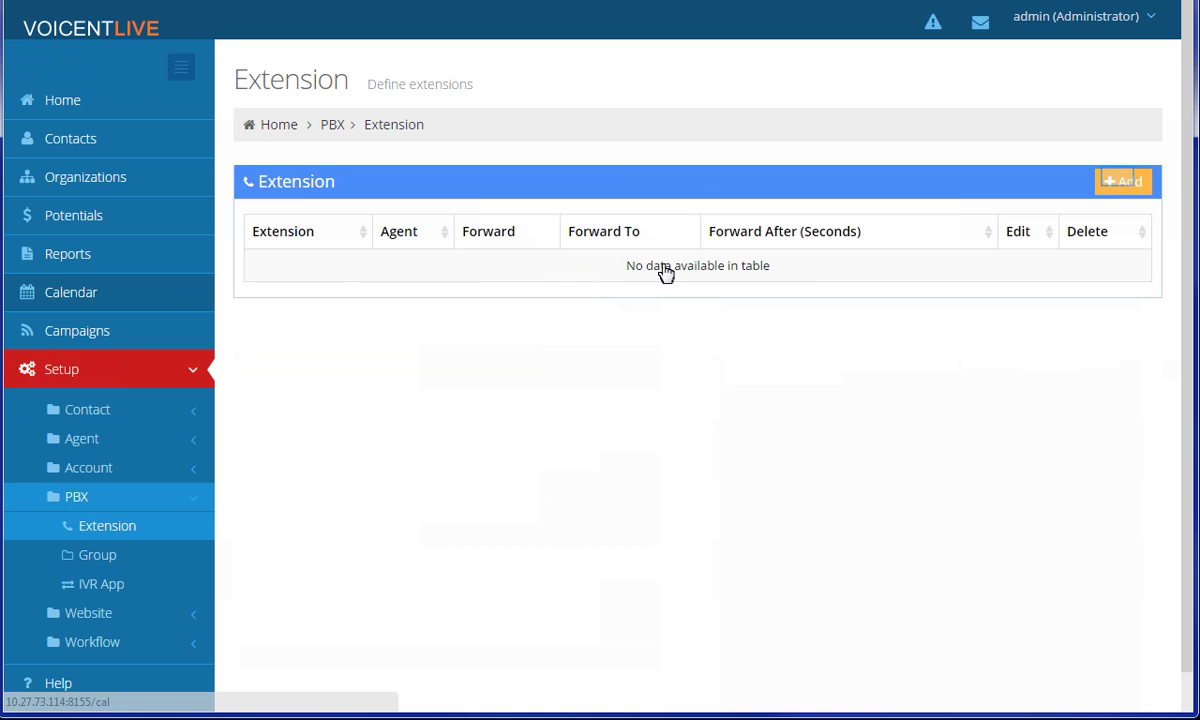
click(1122, 184)
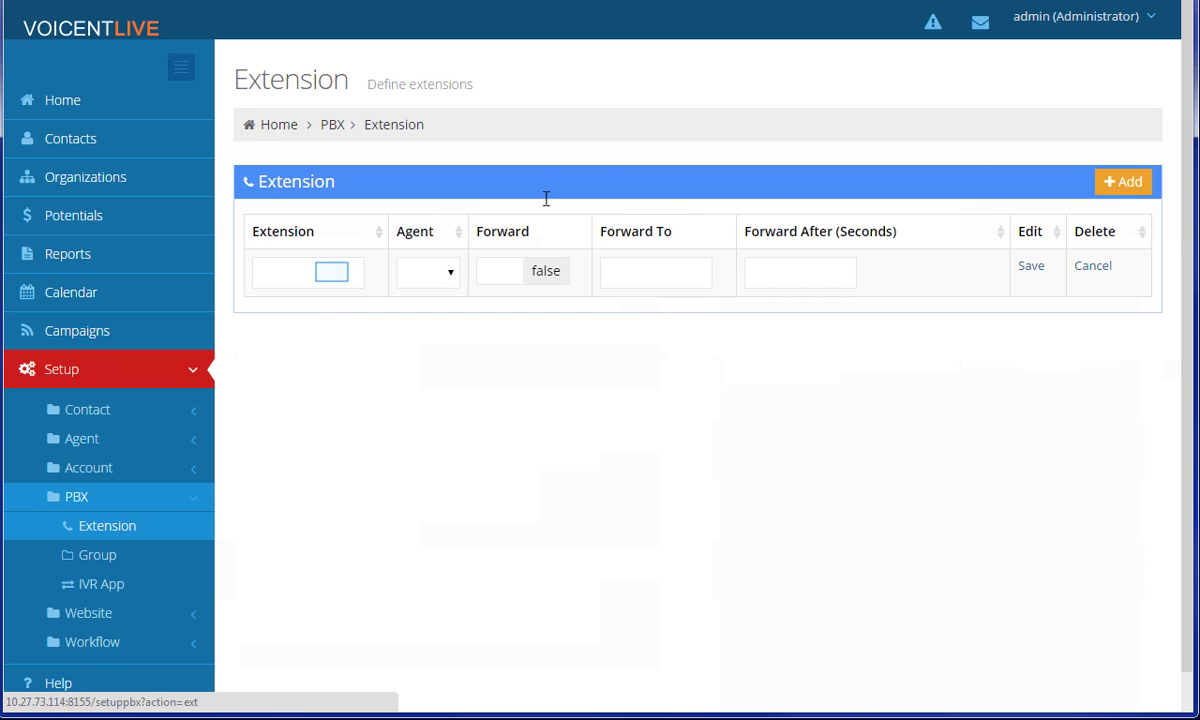
click(333, 271)
text(8)
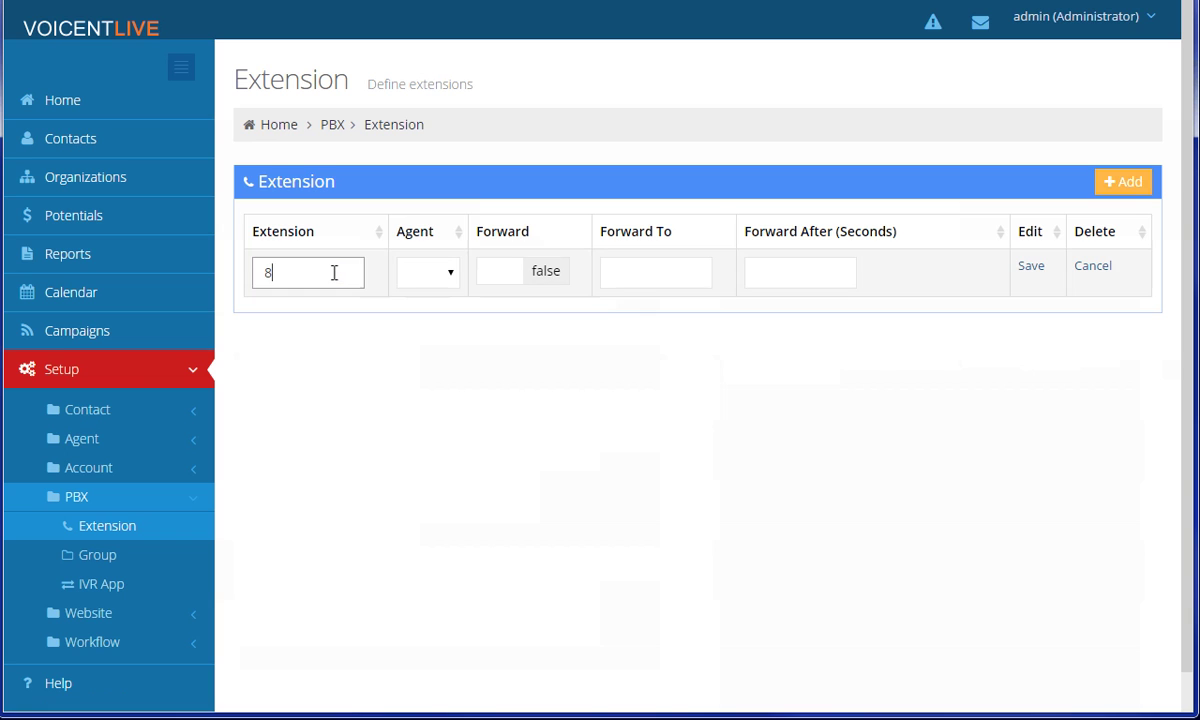
text(00)
key(Tab)
click(441, 279)
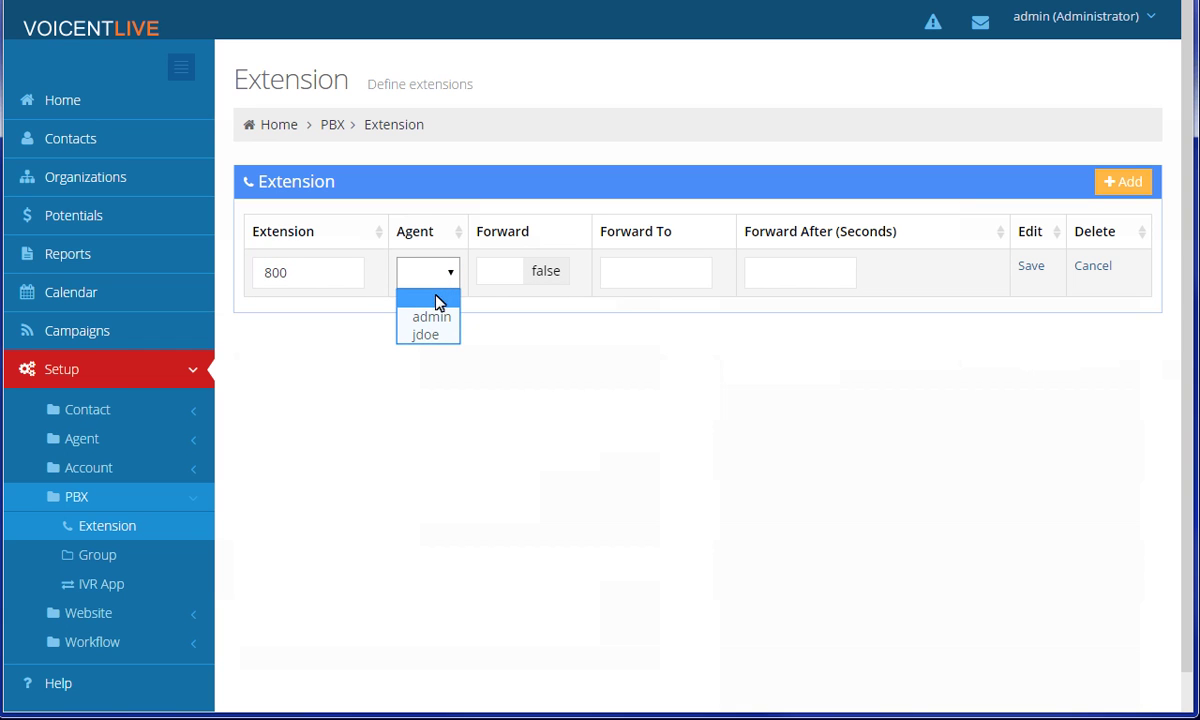
click(435, 316)
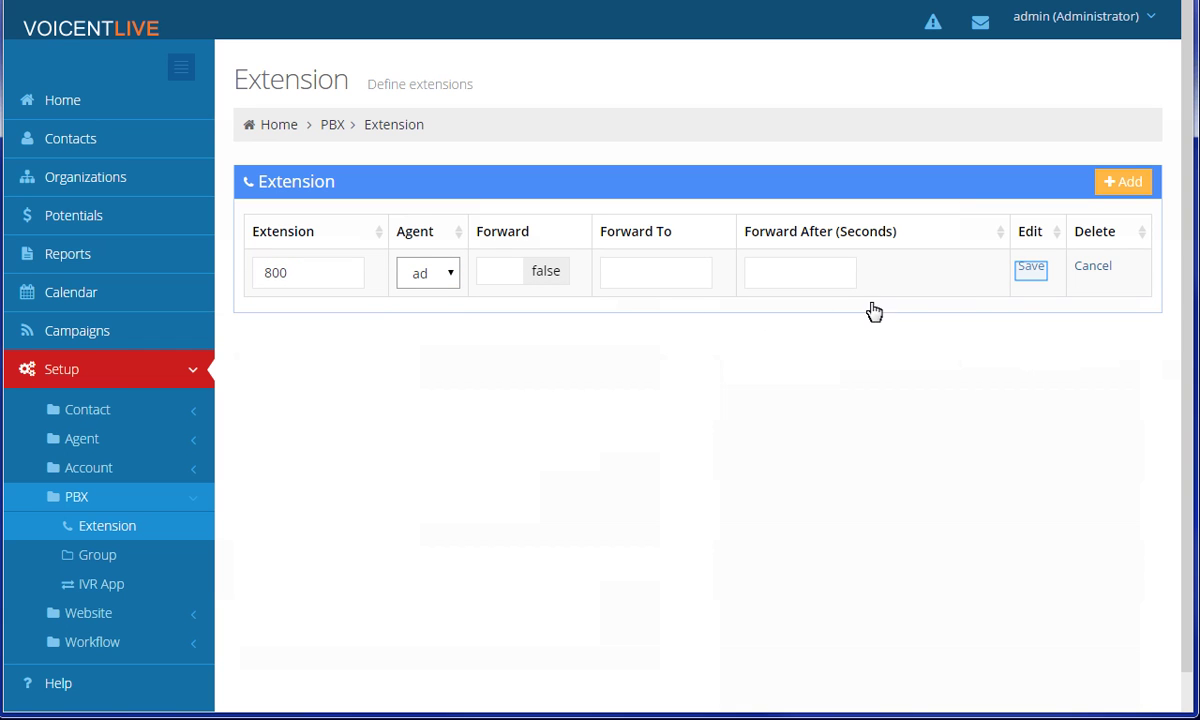
click(1031, 268)
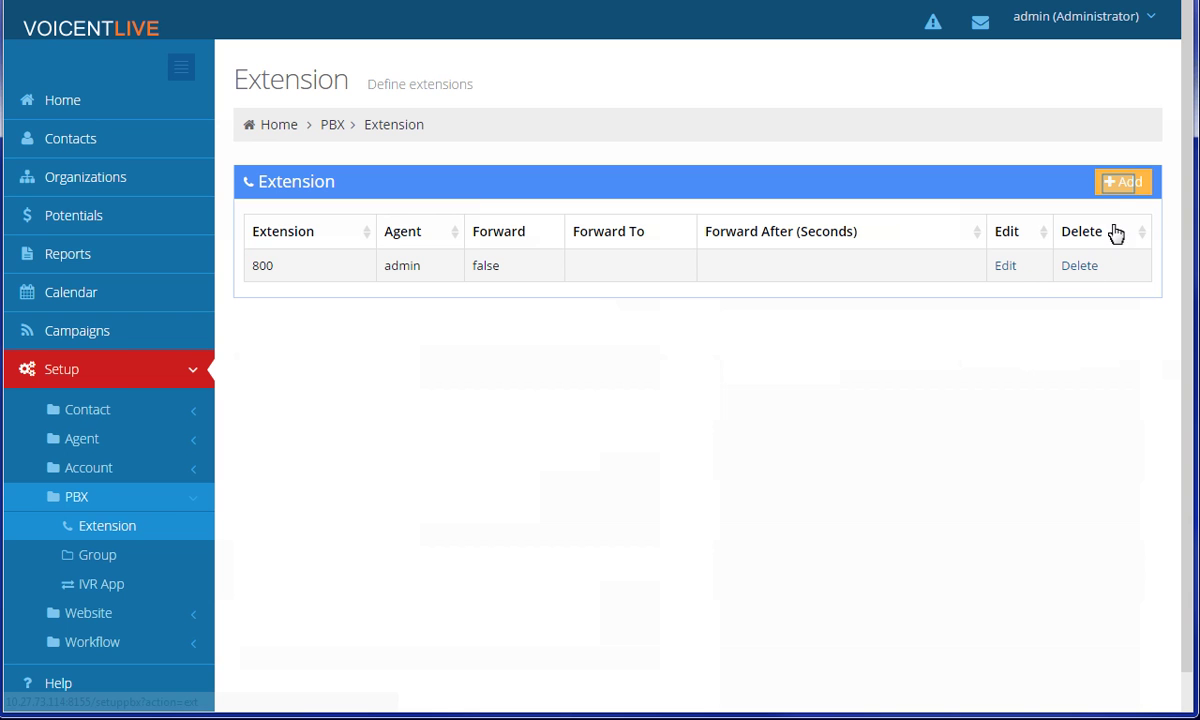
Step: Add and save extension 801 assigned to the other agent
click(1121, 184)
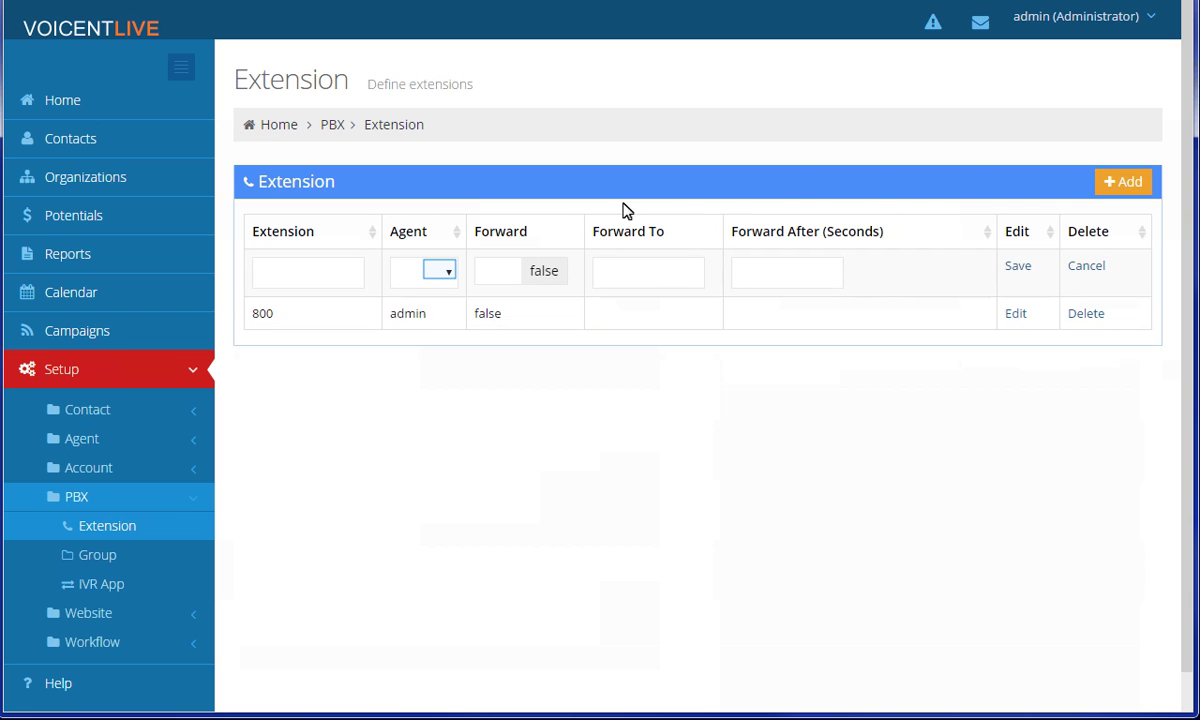
click(444, 272)
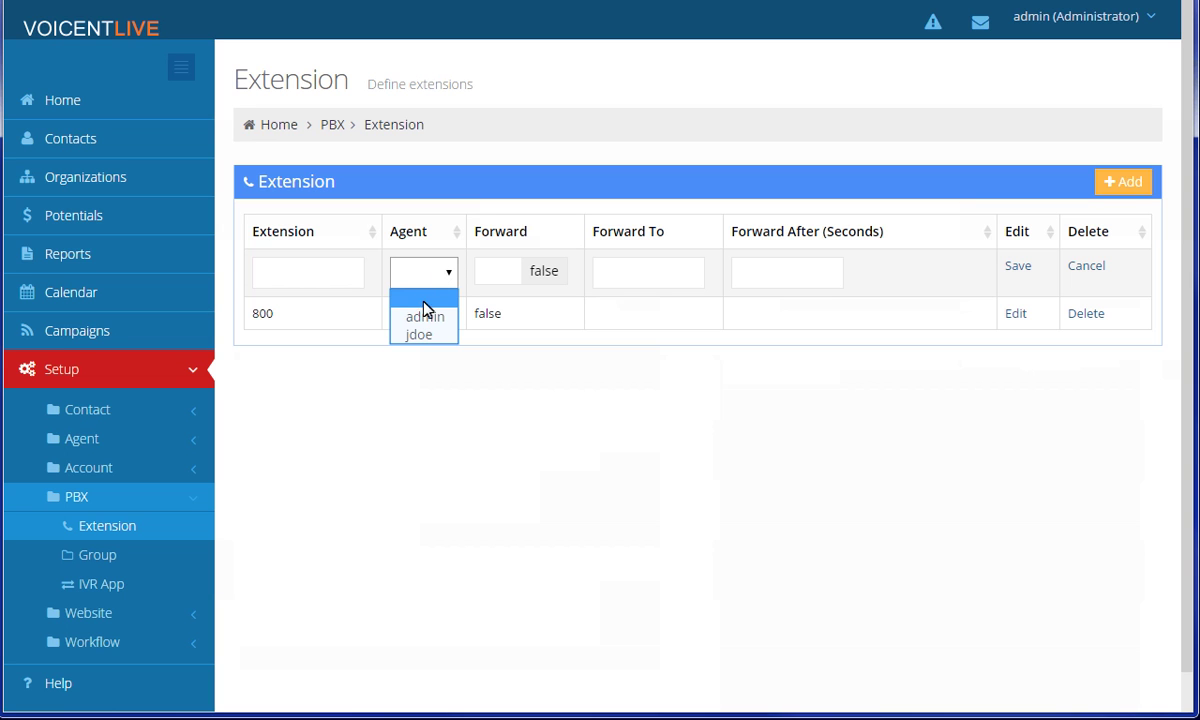
click(421, 334)
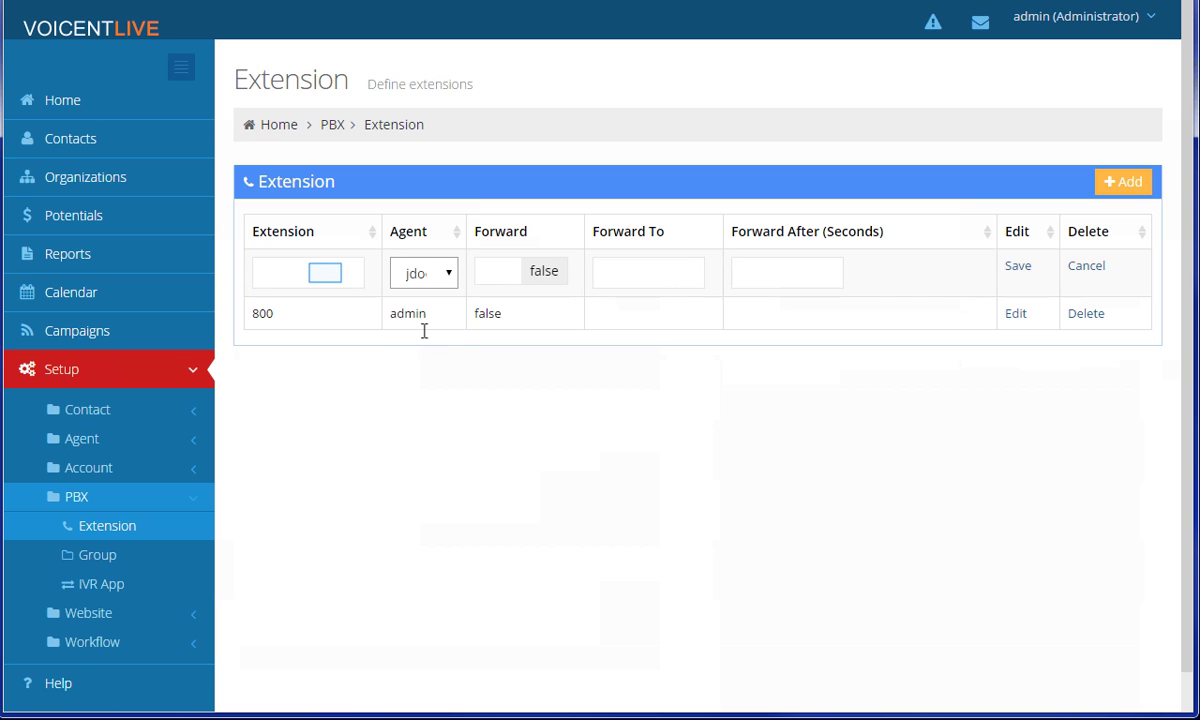
click(325, 271)
text(801)
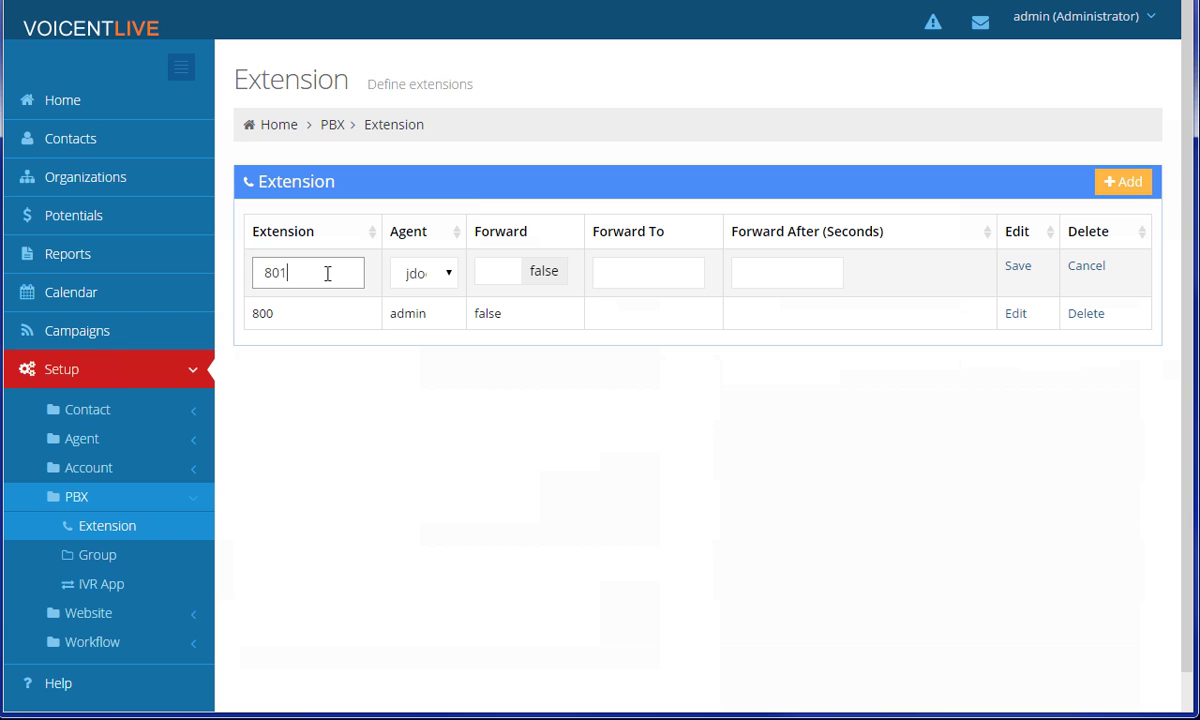
key(Tab)
key(Tab)
key(Tab)
key(Tab)
key(Tab)
click(1015, 266)
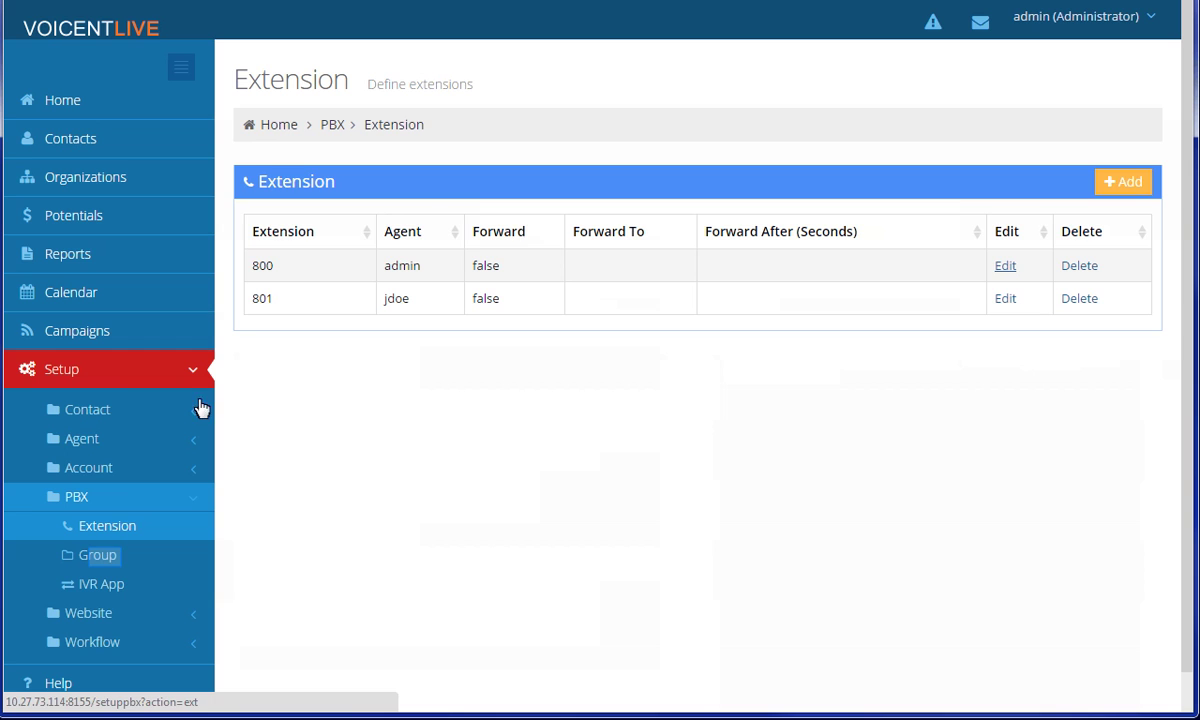
Step: On the extension groups page, create a new group named 'sales'
click(97, 555)
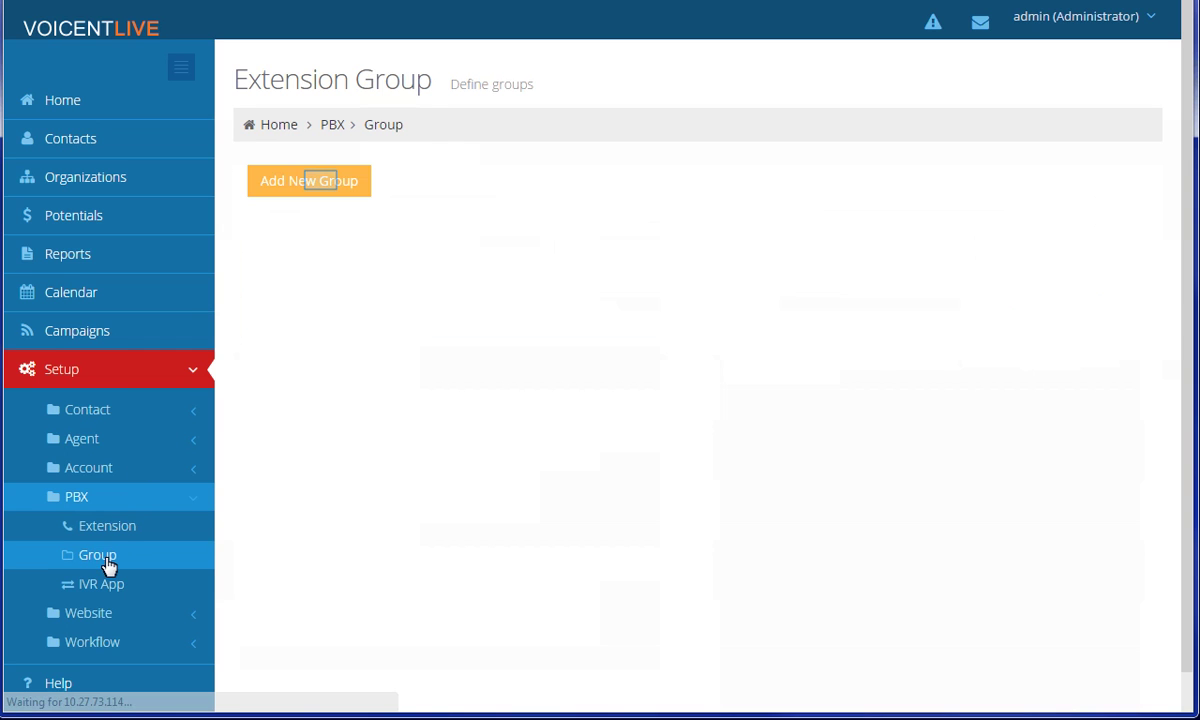
click(324, 188)
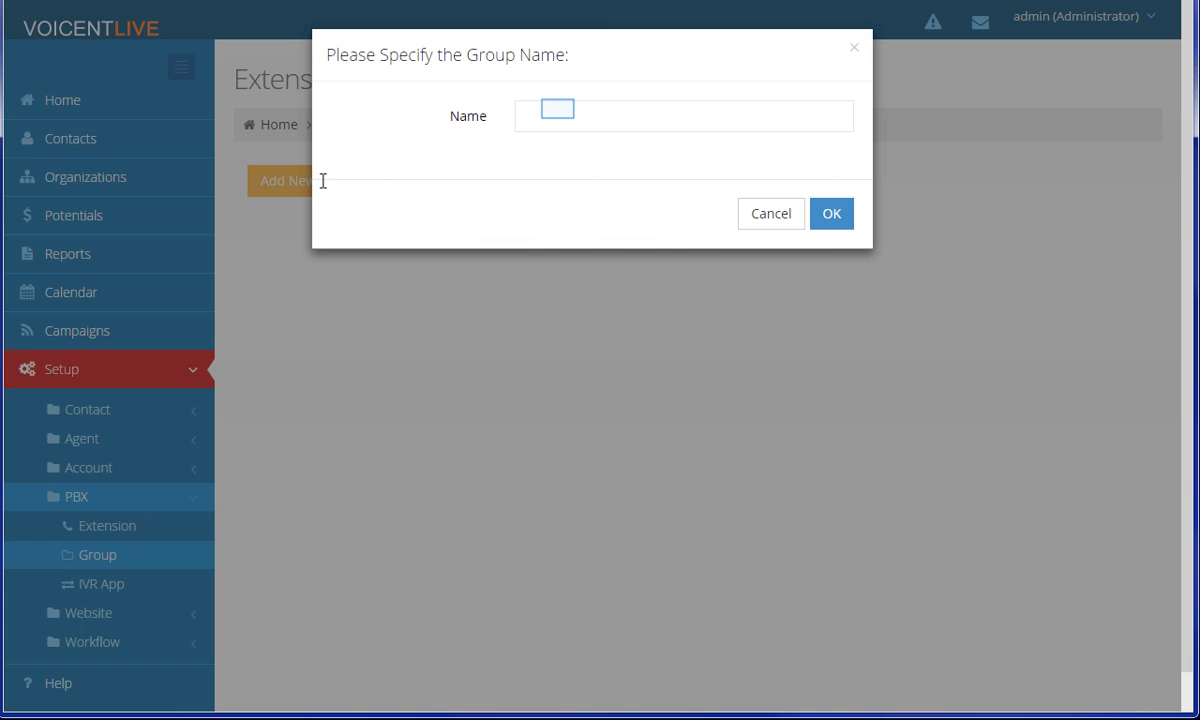
click(559, 110)
text(sales)
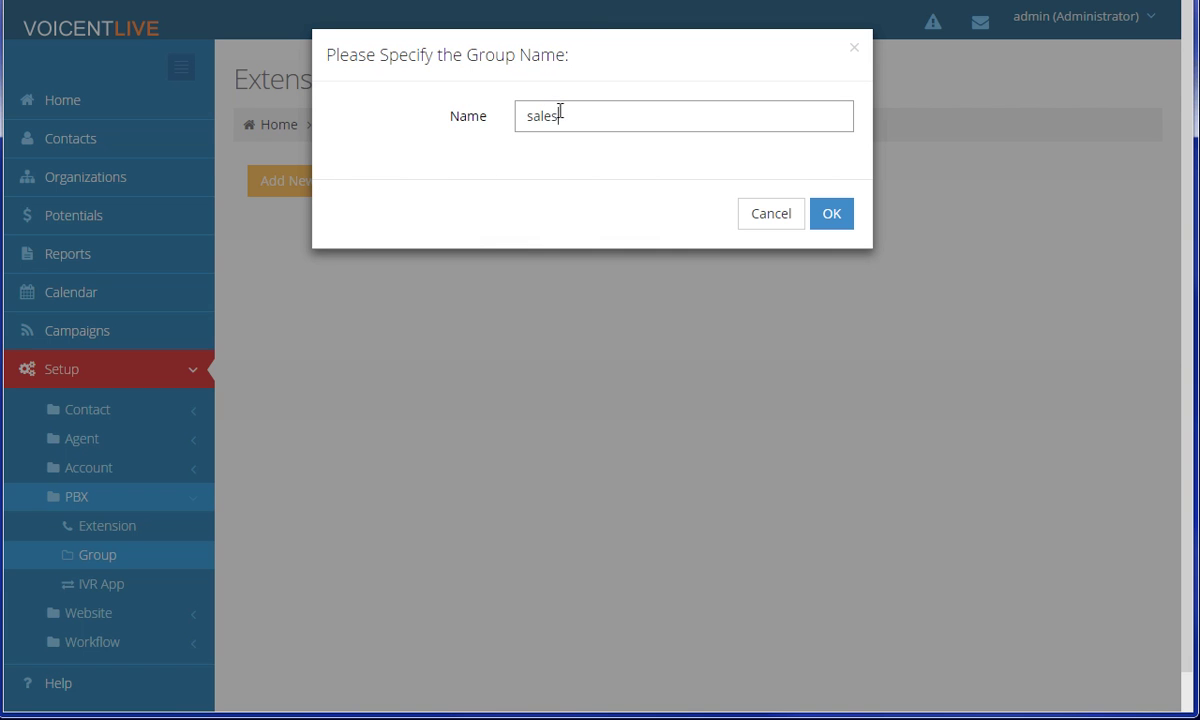
key(Return)
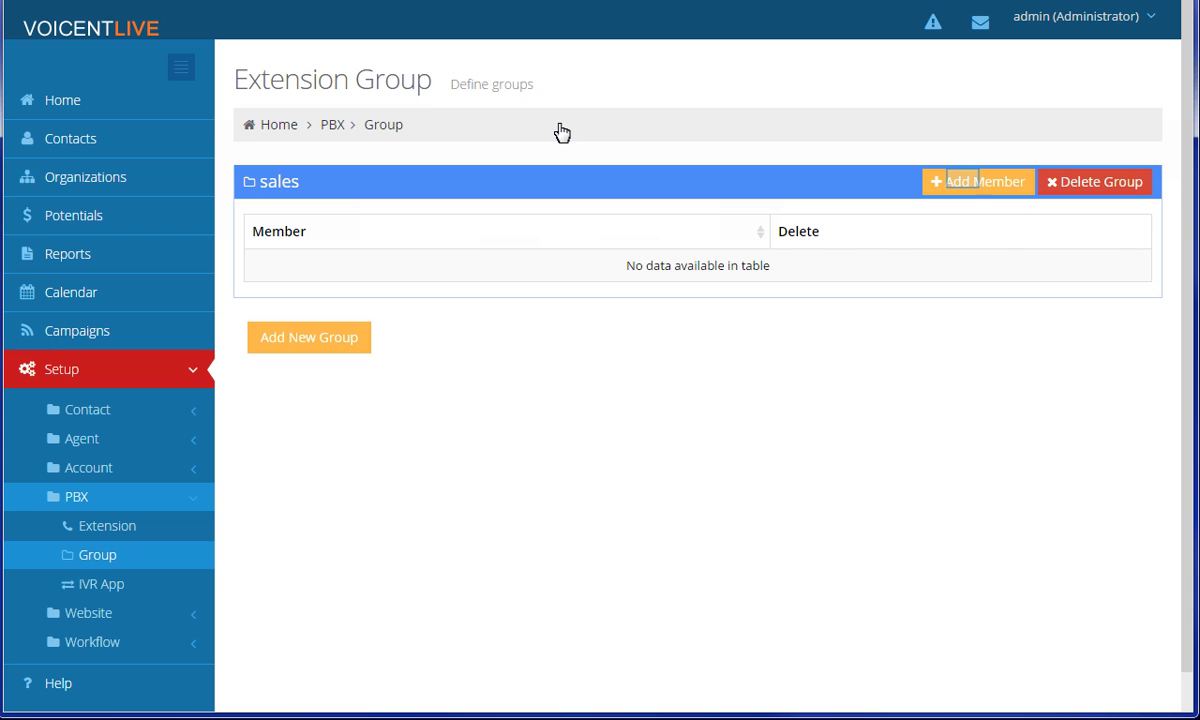
Step: Add admin and the second agent as saved members of the sales group
click(964, 183)
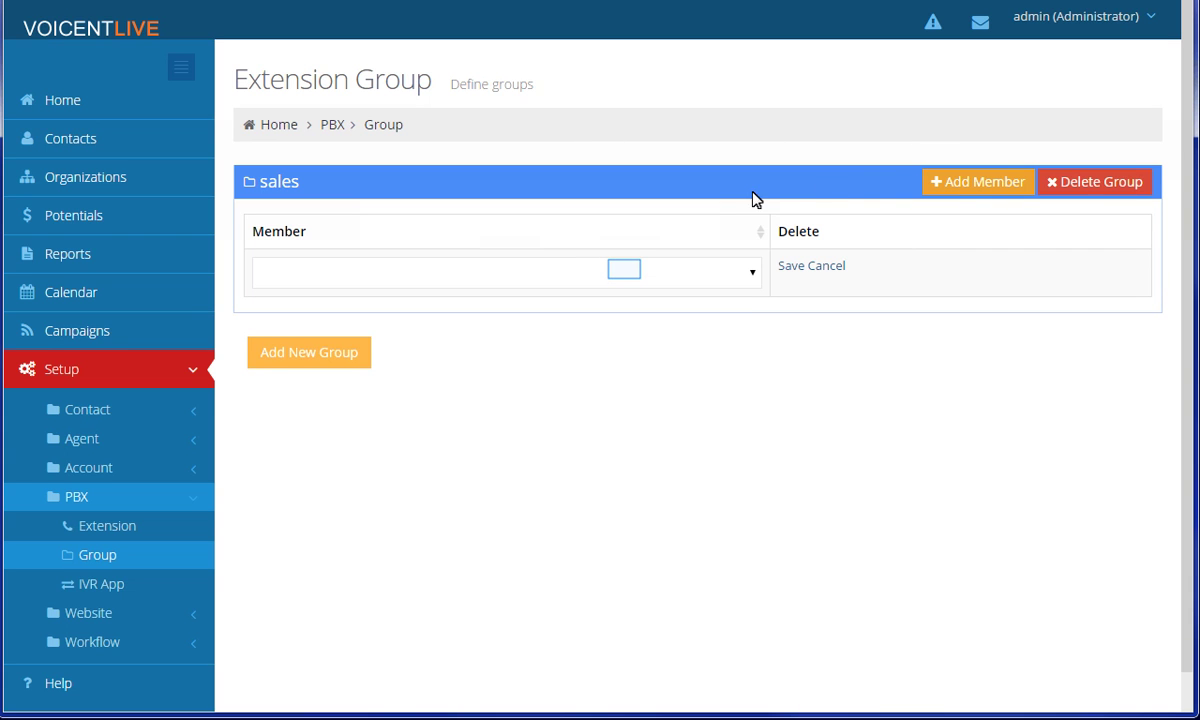
click(626, 276)
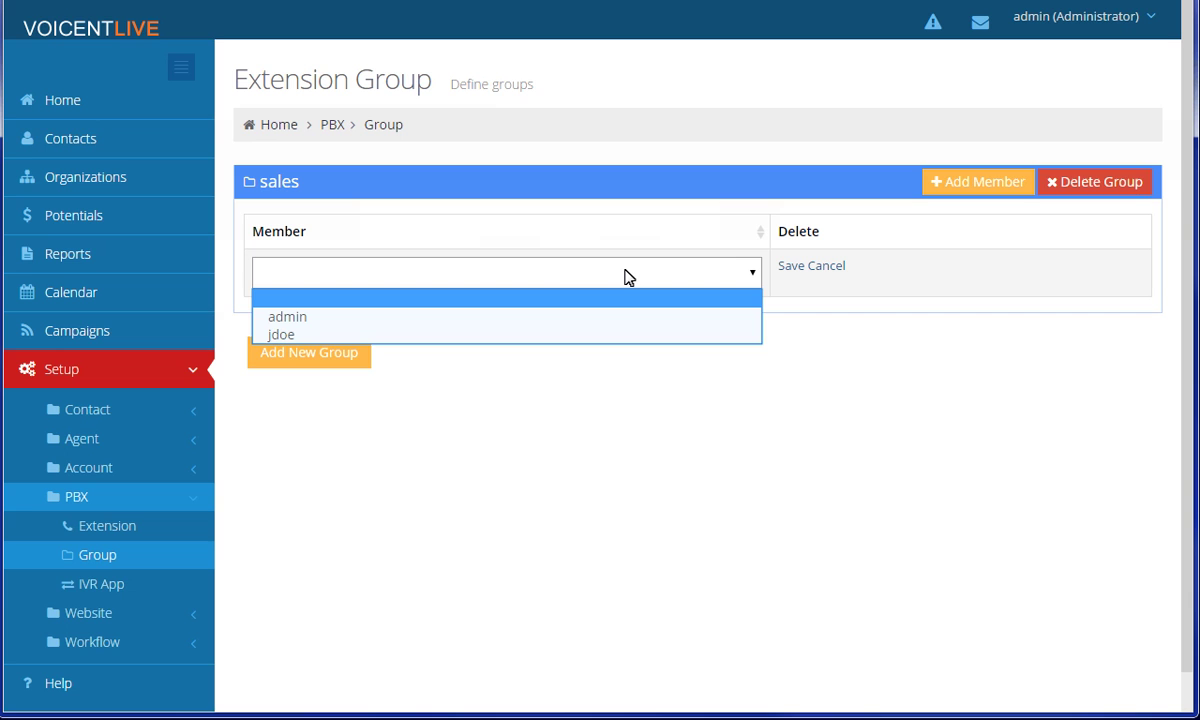
click(583, 317)
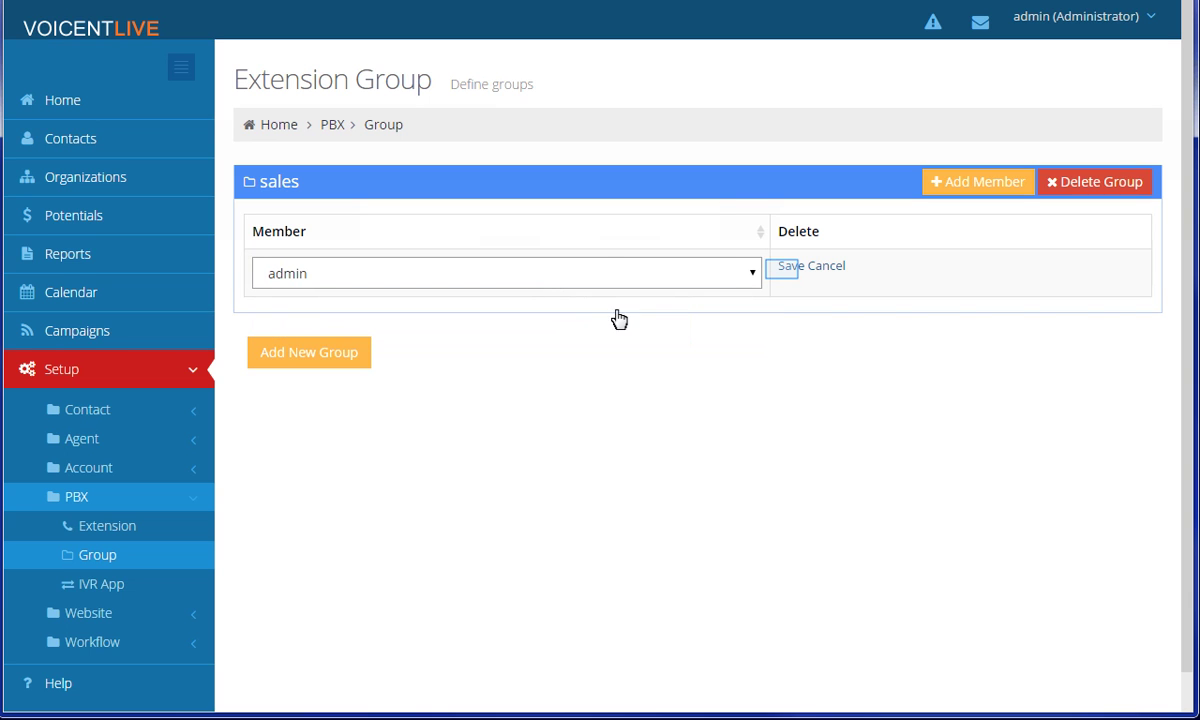
click(786, 269)
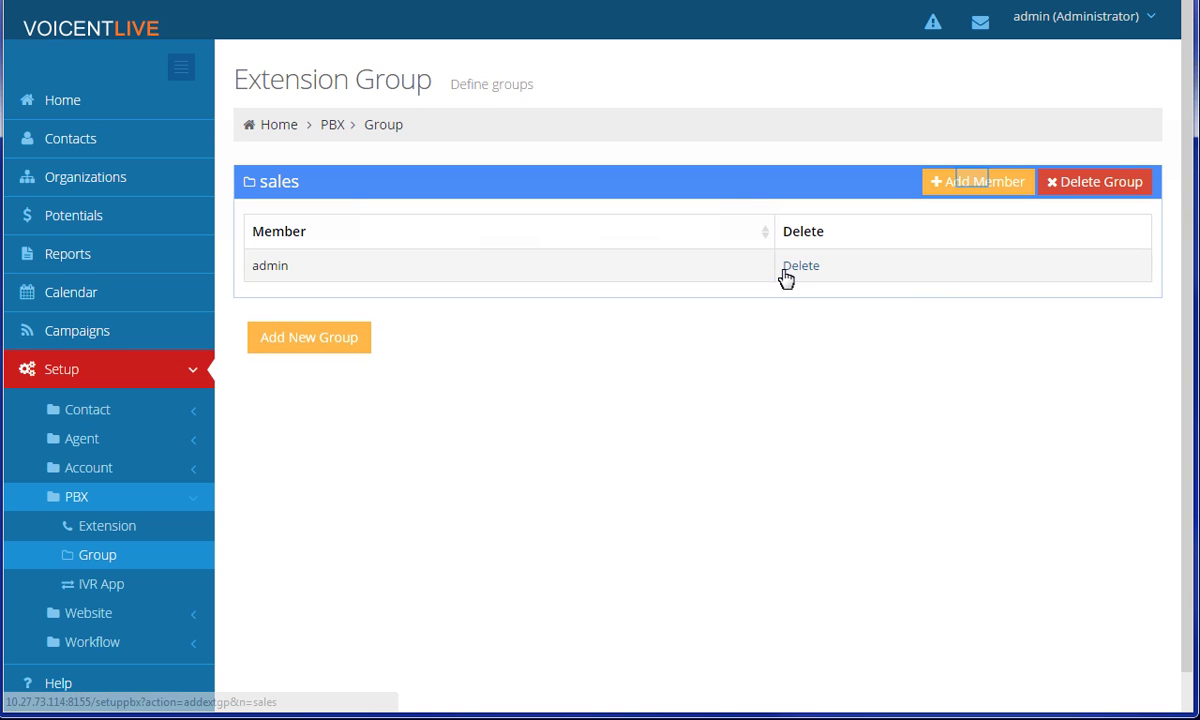
click(976, 184)
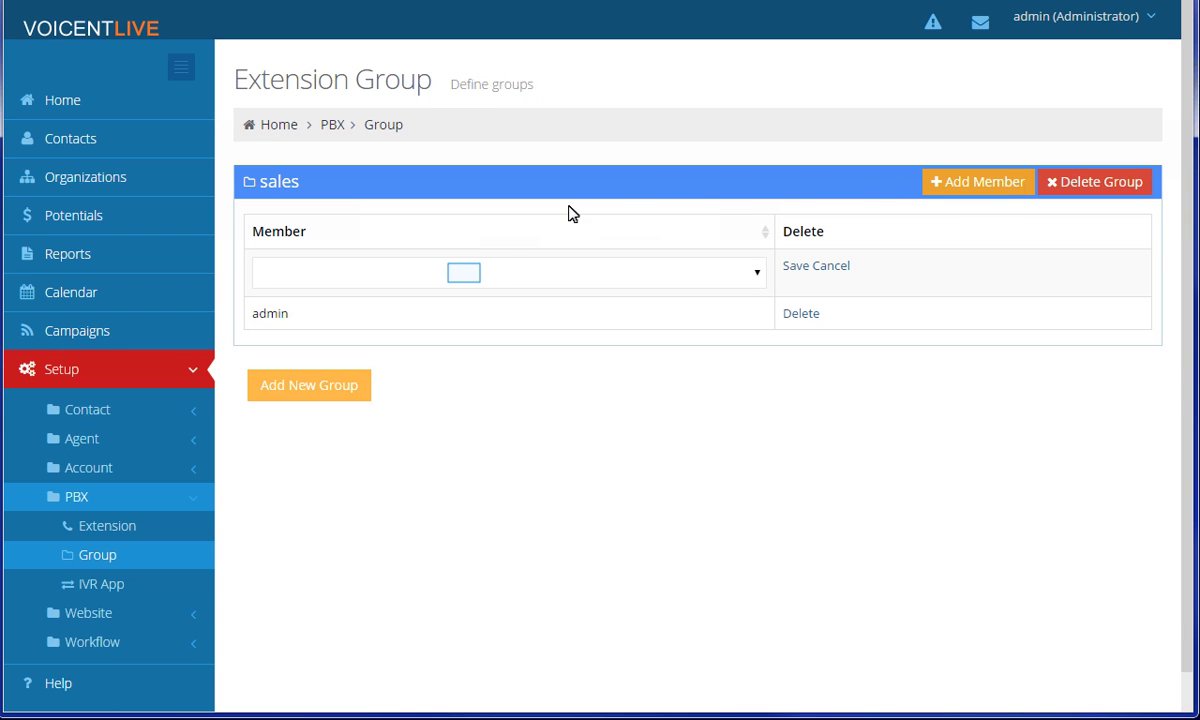
click(466, 279)
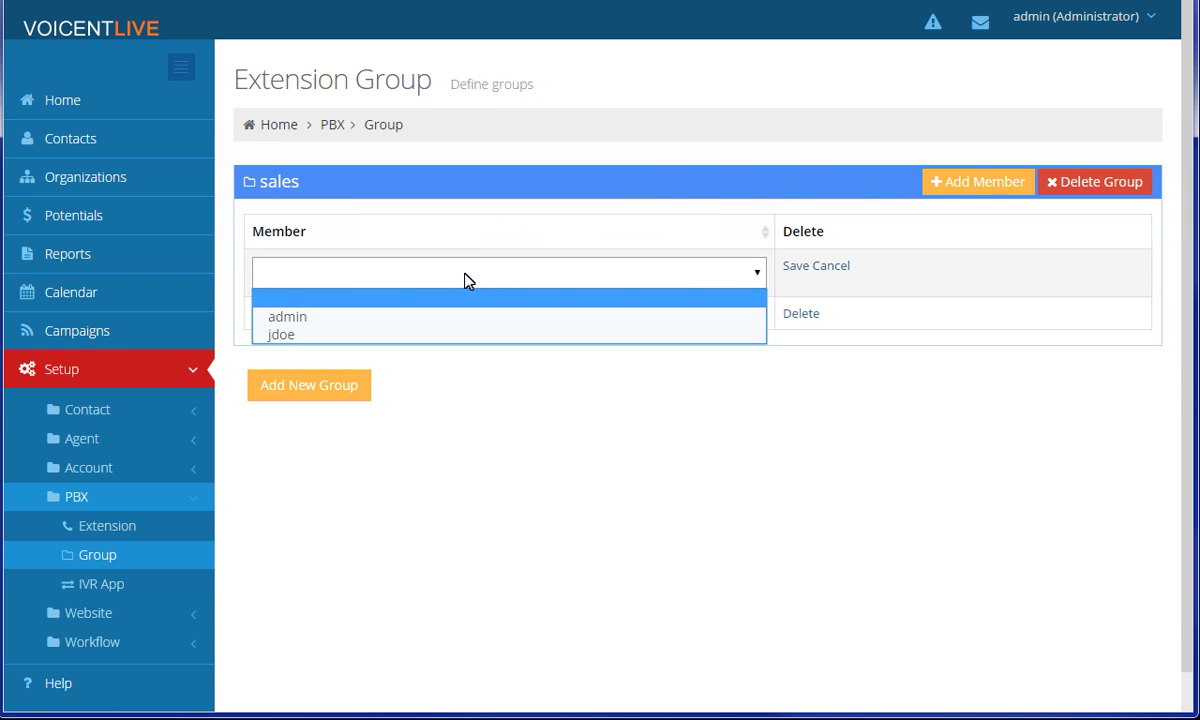
click(415, 334)
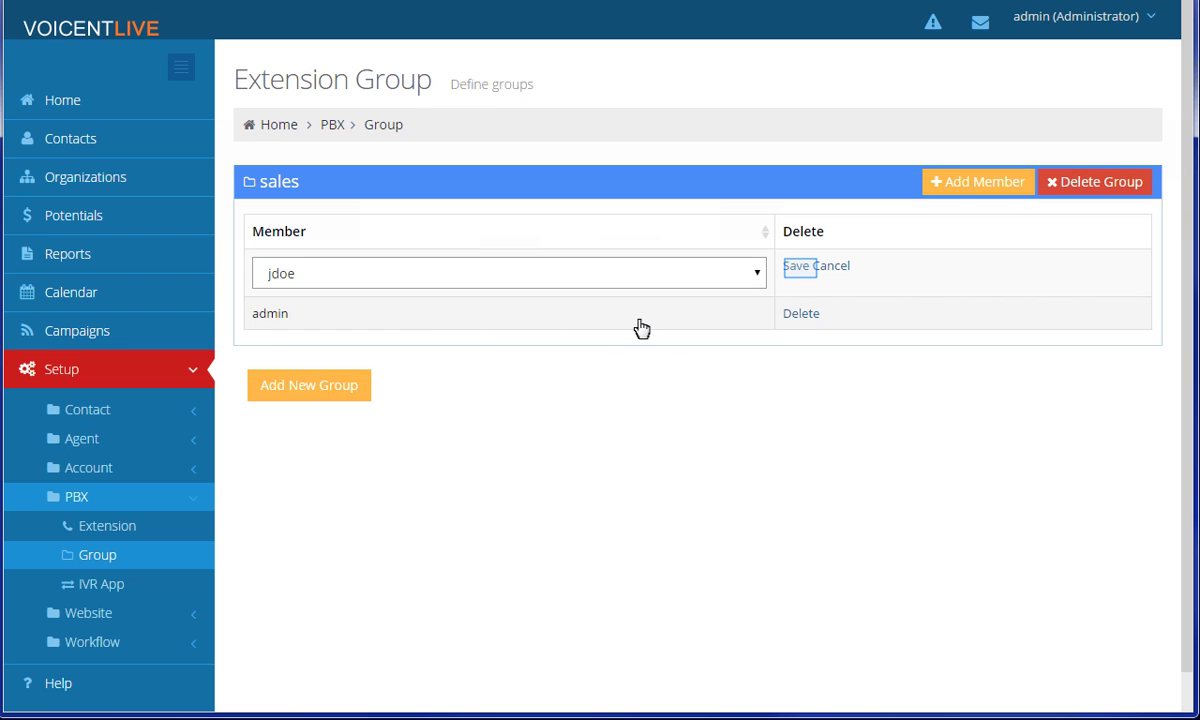
click(803, 272)
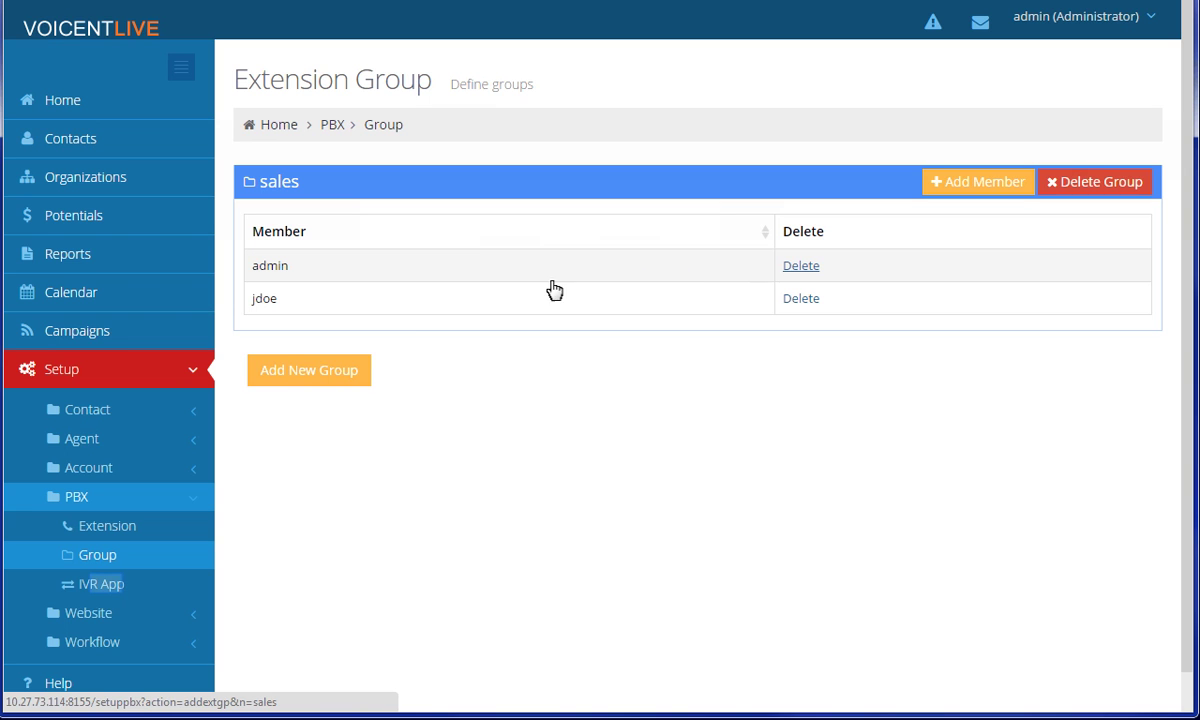
Step: Open the IVR App settings and begin adding a new Auto Attendant
click(110, 588)
scroll(857, 407, down, 2)
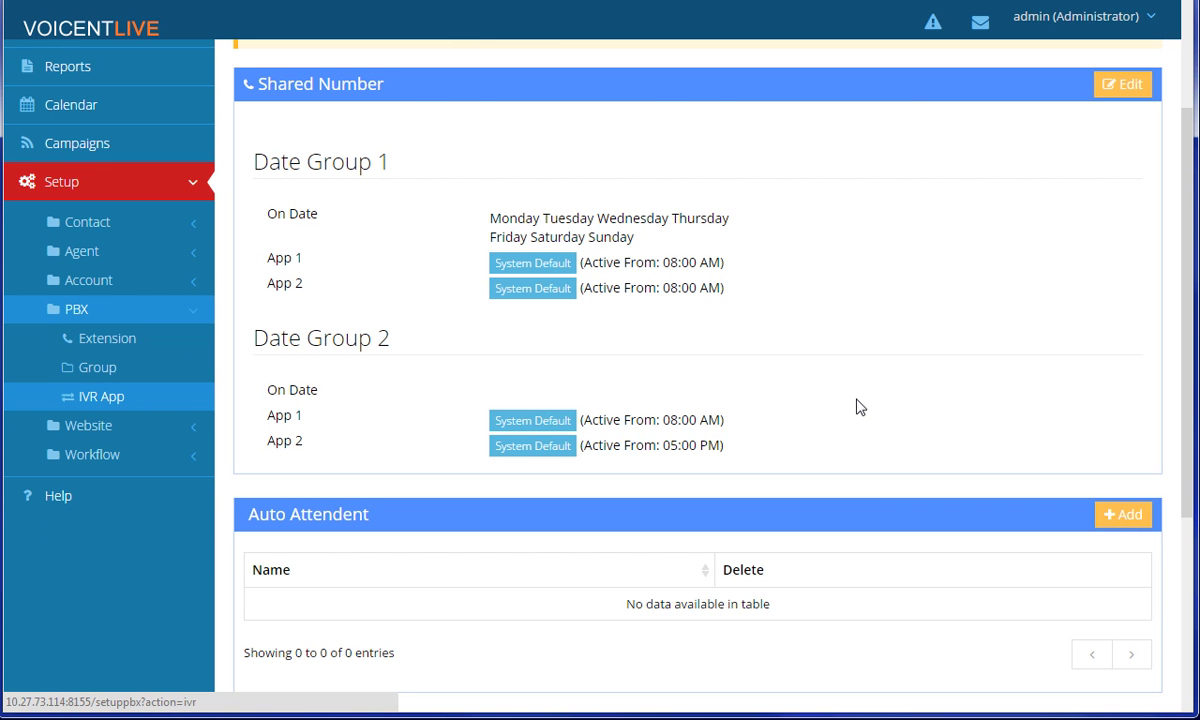
scroll(857, 407, down, 1)
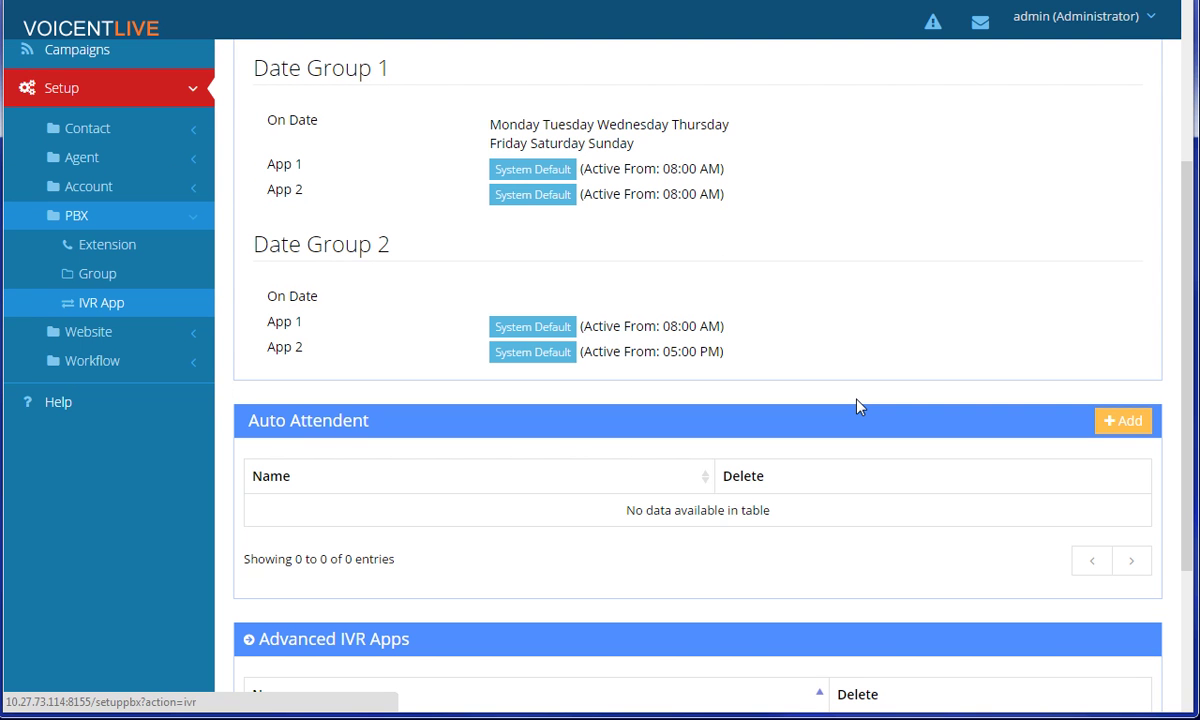
click(1124, 421)
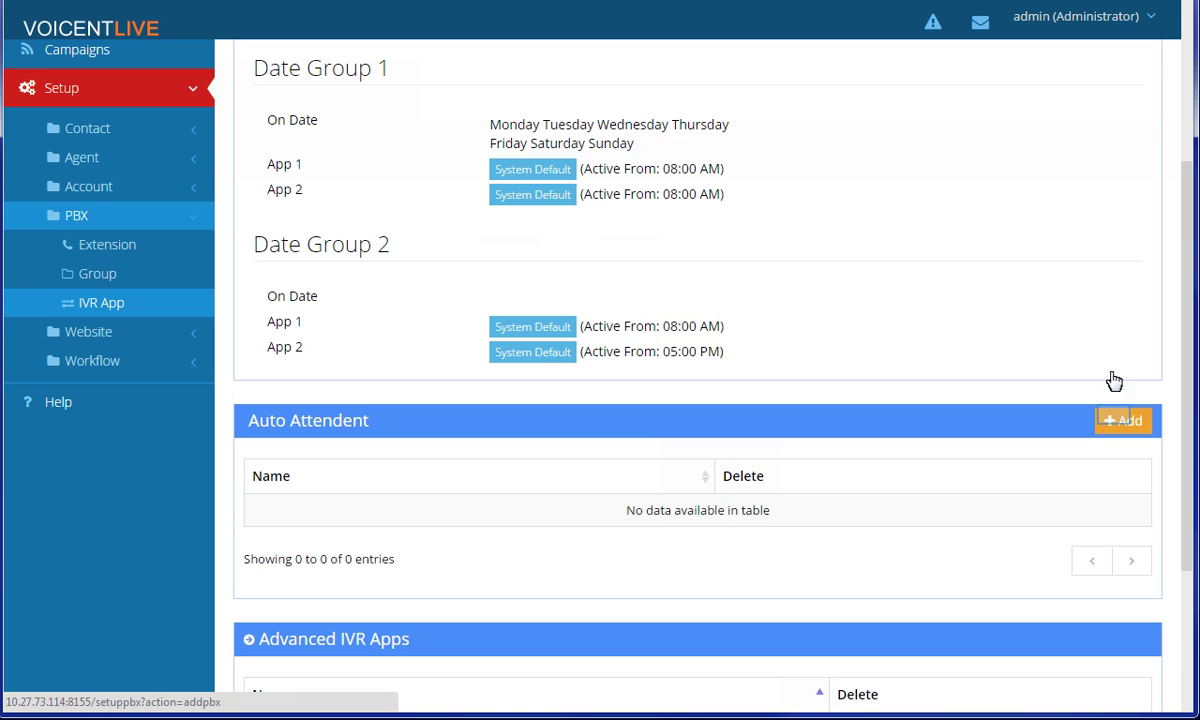
Step: Name the auto attendant 'Inbound 1' and set its greeting audio to my_recording_(2).wav
click(1122, 421)
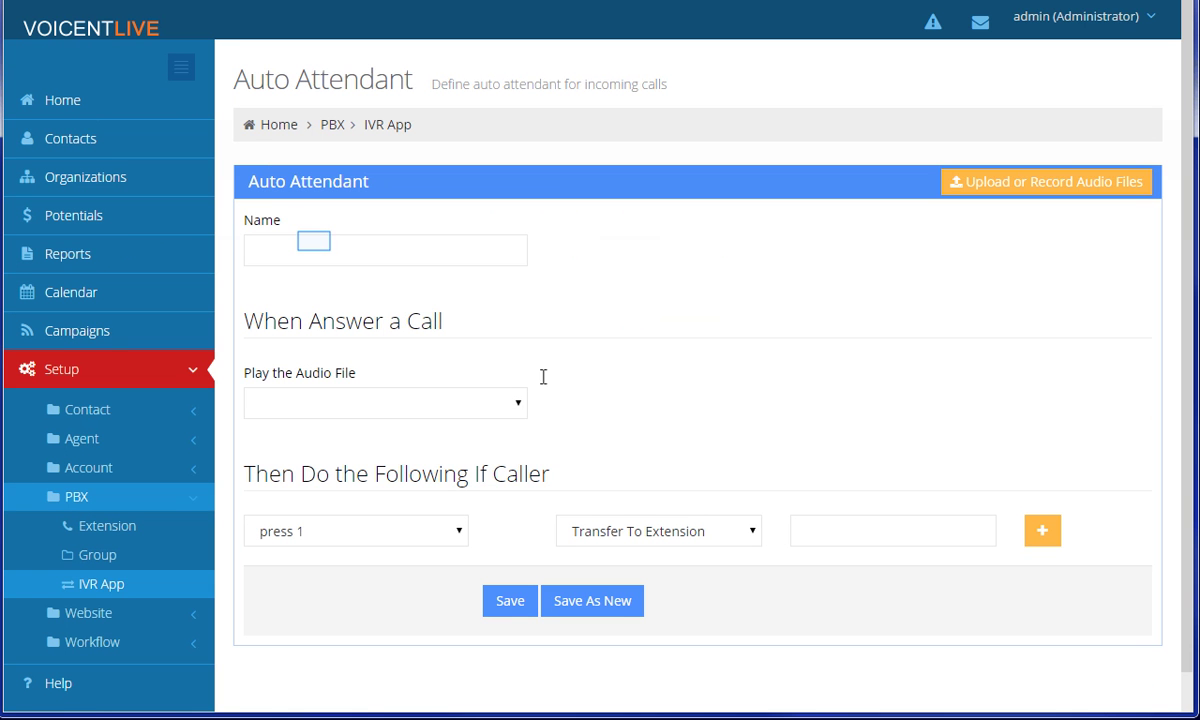
click(316, 241)
text(I)
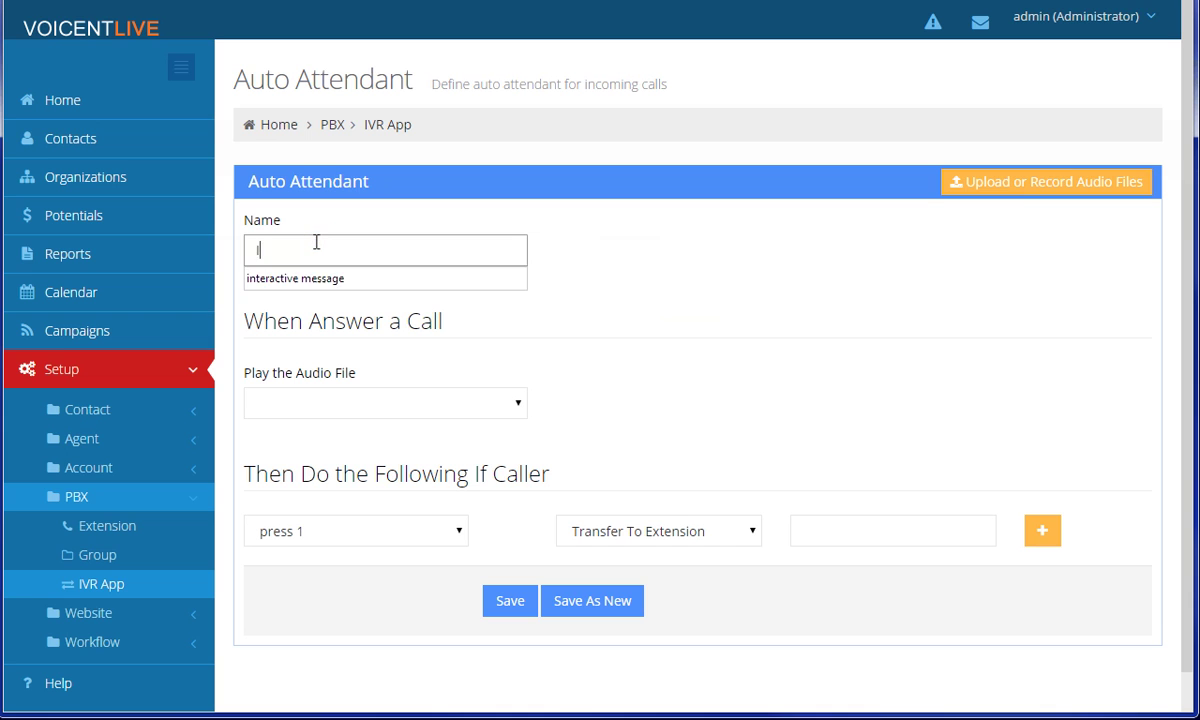
text(nbound 1)
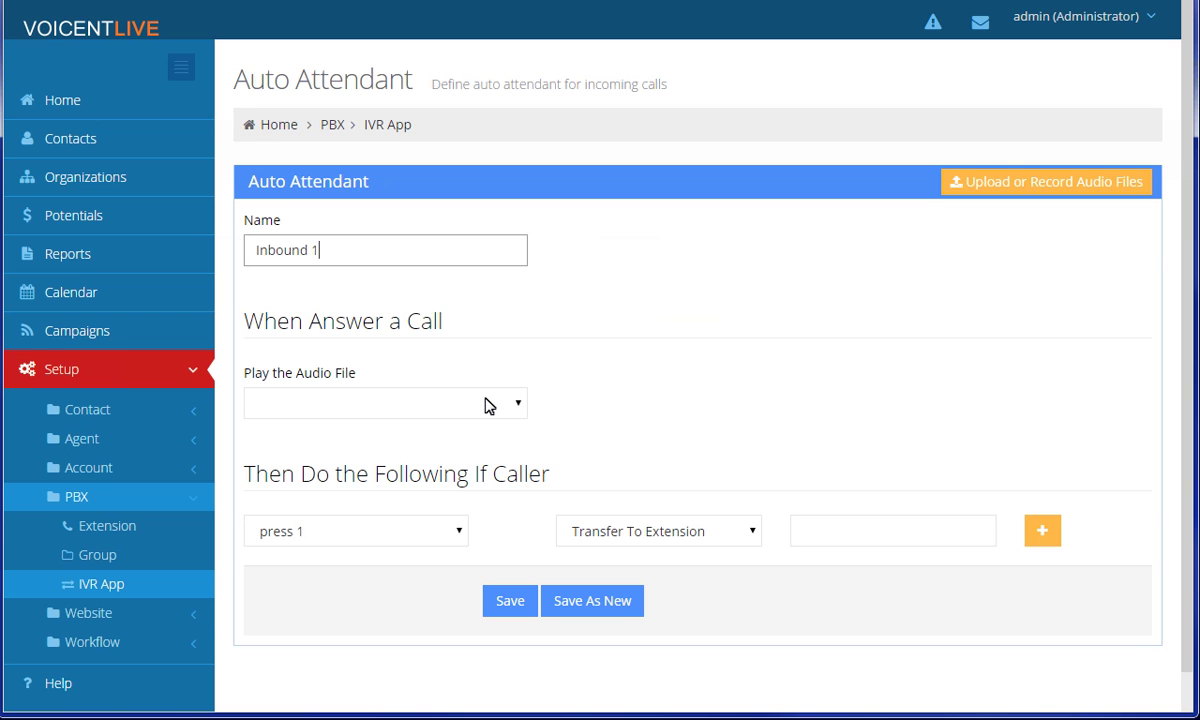
click(489, 405)
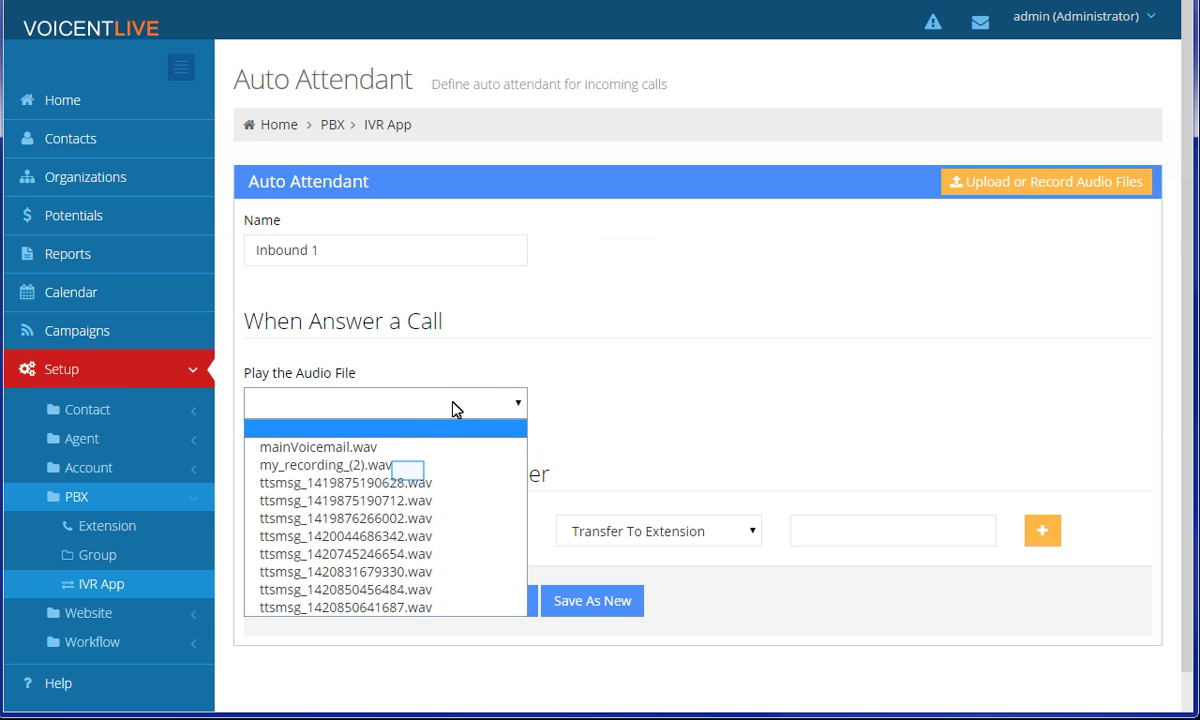
click(408, 470)
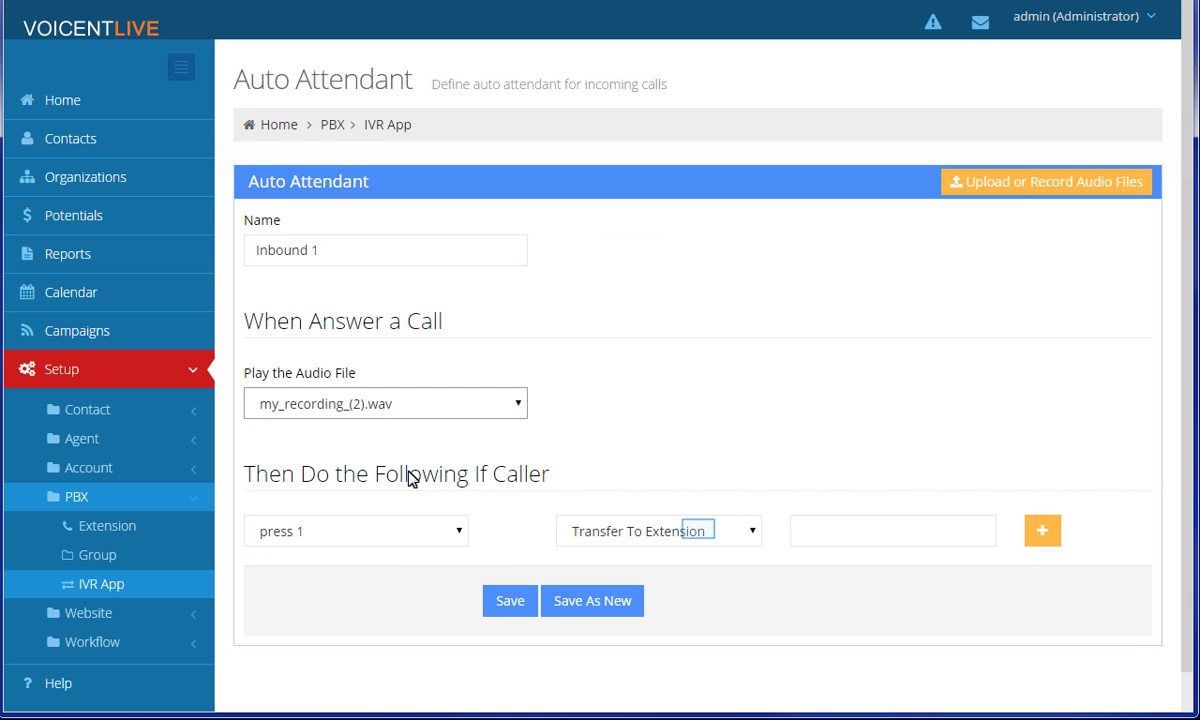
click(698, 533)
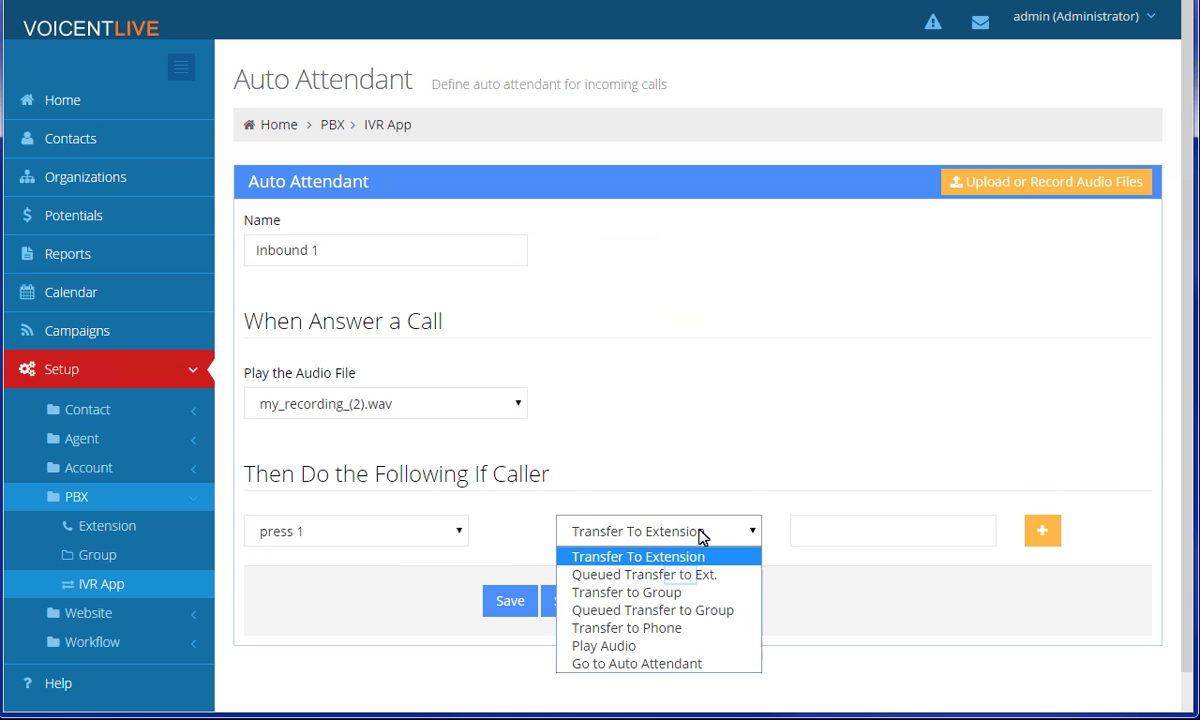
Step: Route keypress 1 to a queued transfer to extension 800, and add a second rule row
click(683, 578)
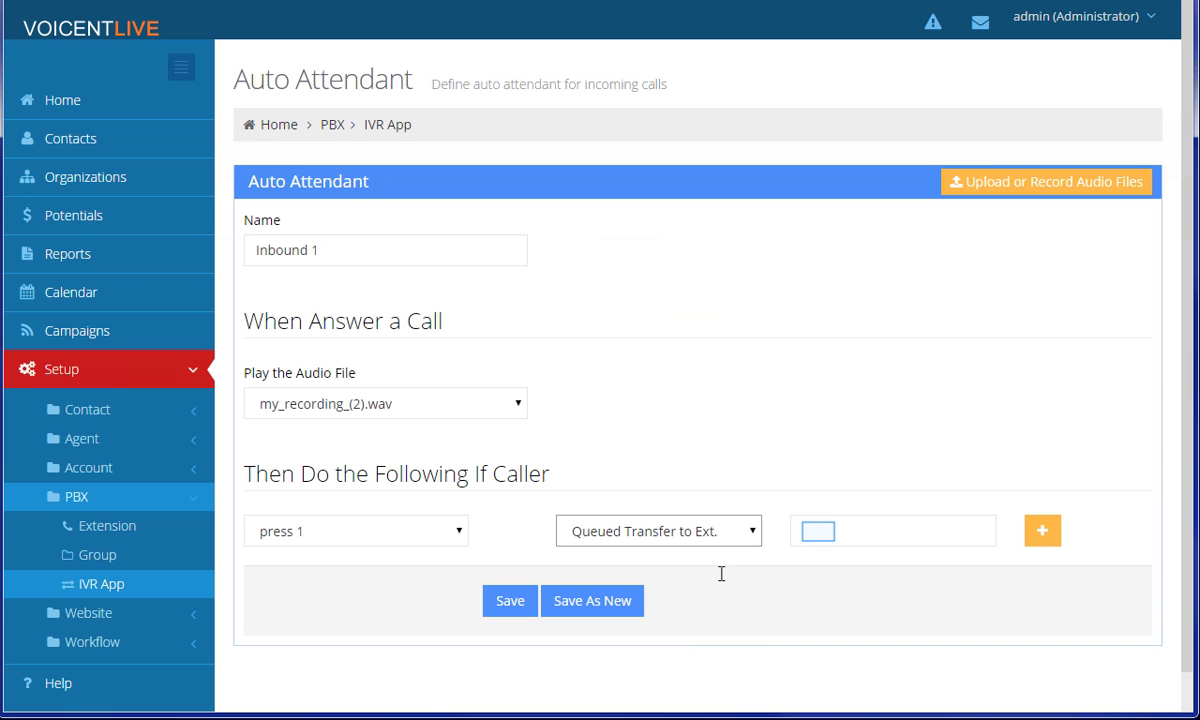
click(820, 532)
text(800)
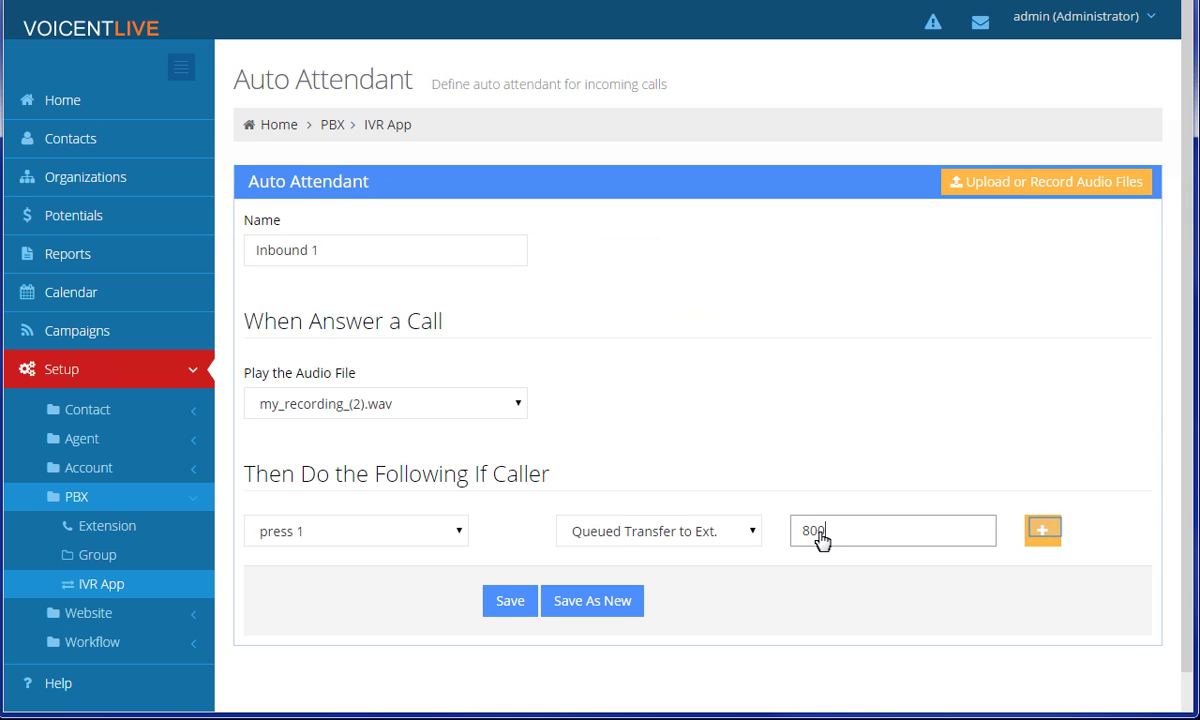
click(1043, 531)
scroll(1090, 480, down, 1)
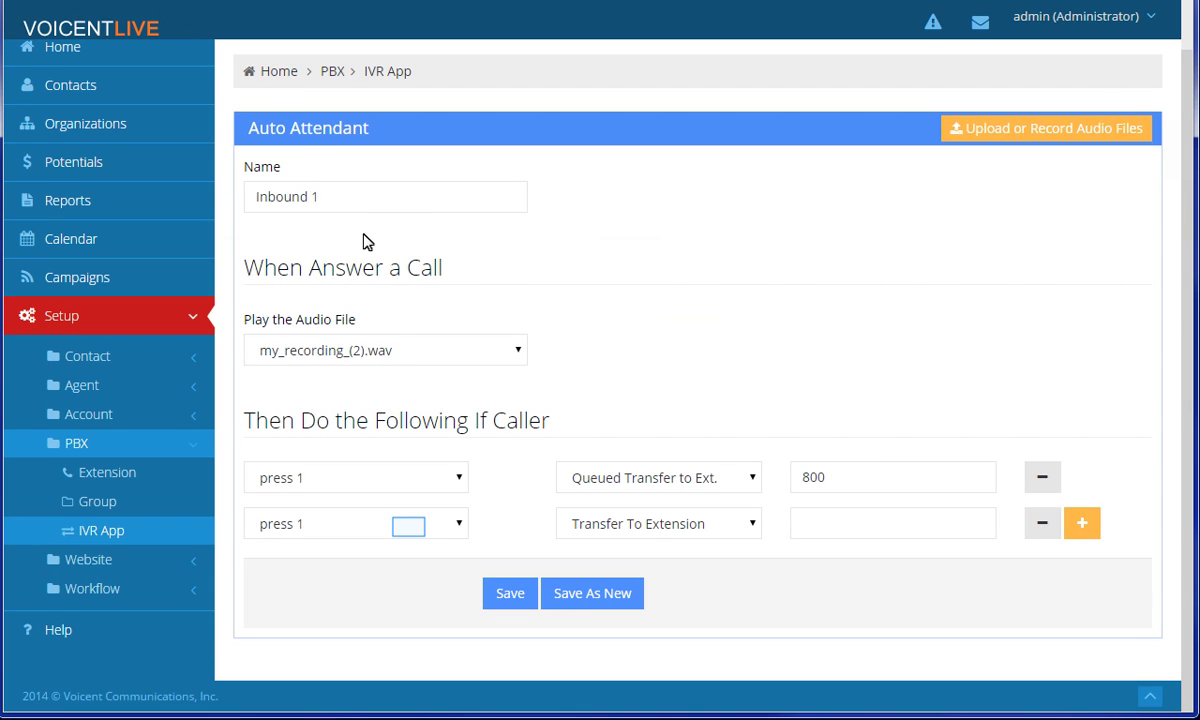
Step: Make keypress 2 a queued transfer to the sales group, and add a third rule row
click(410, 533)
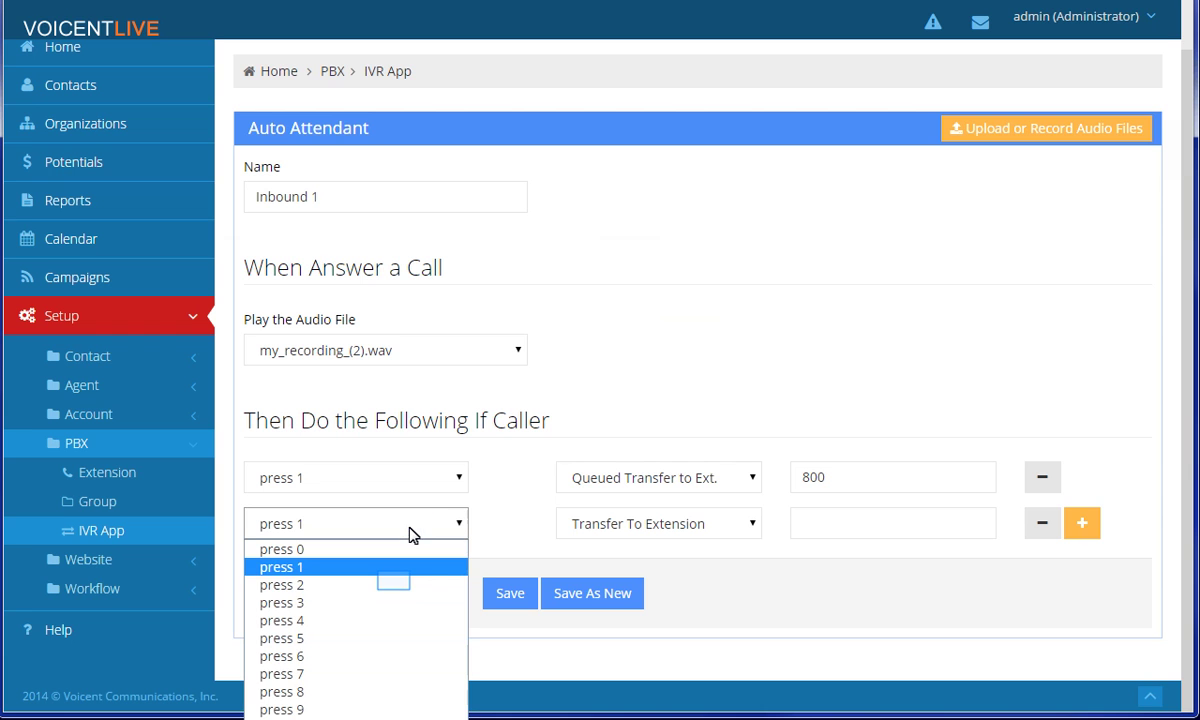
click(397, 585)
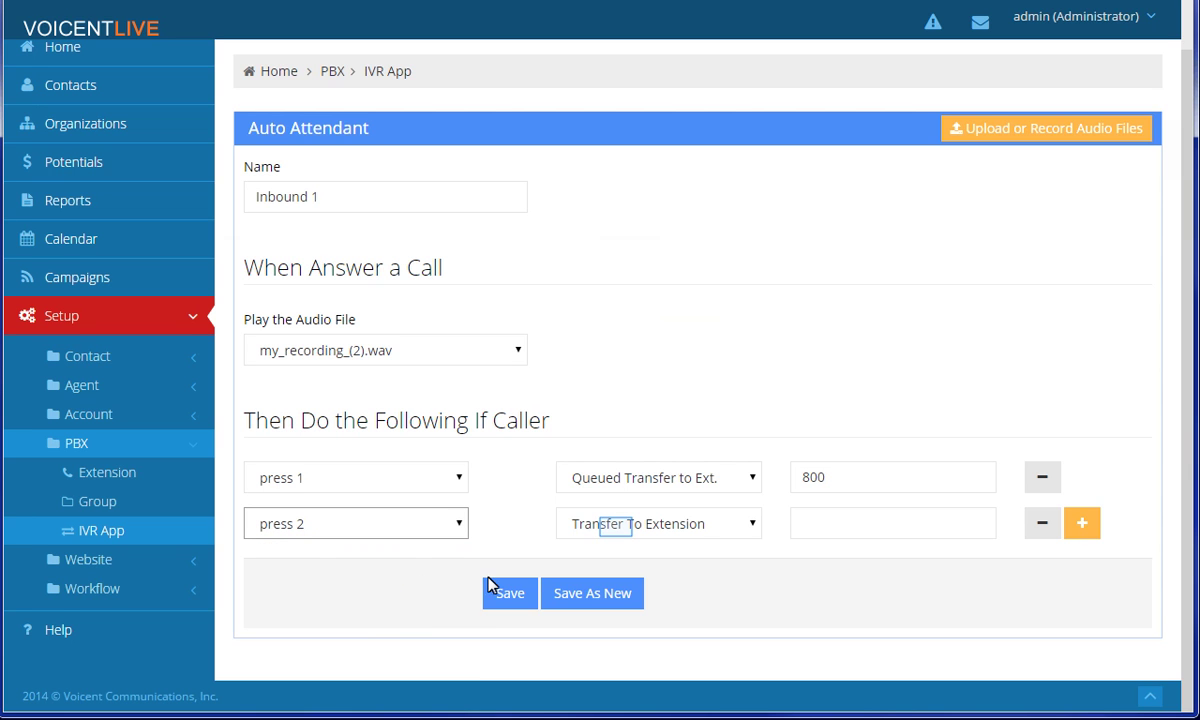
click(617, 532)
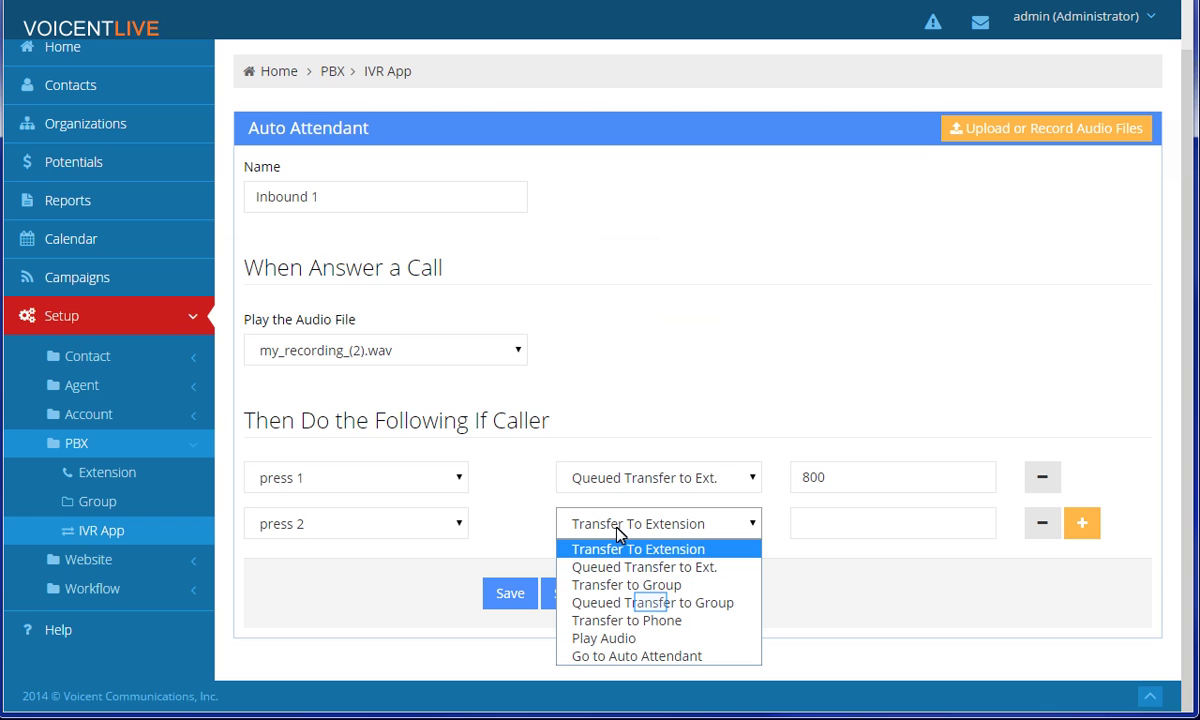
click(652, 604)
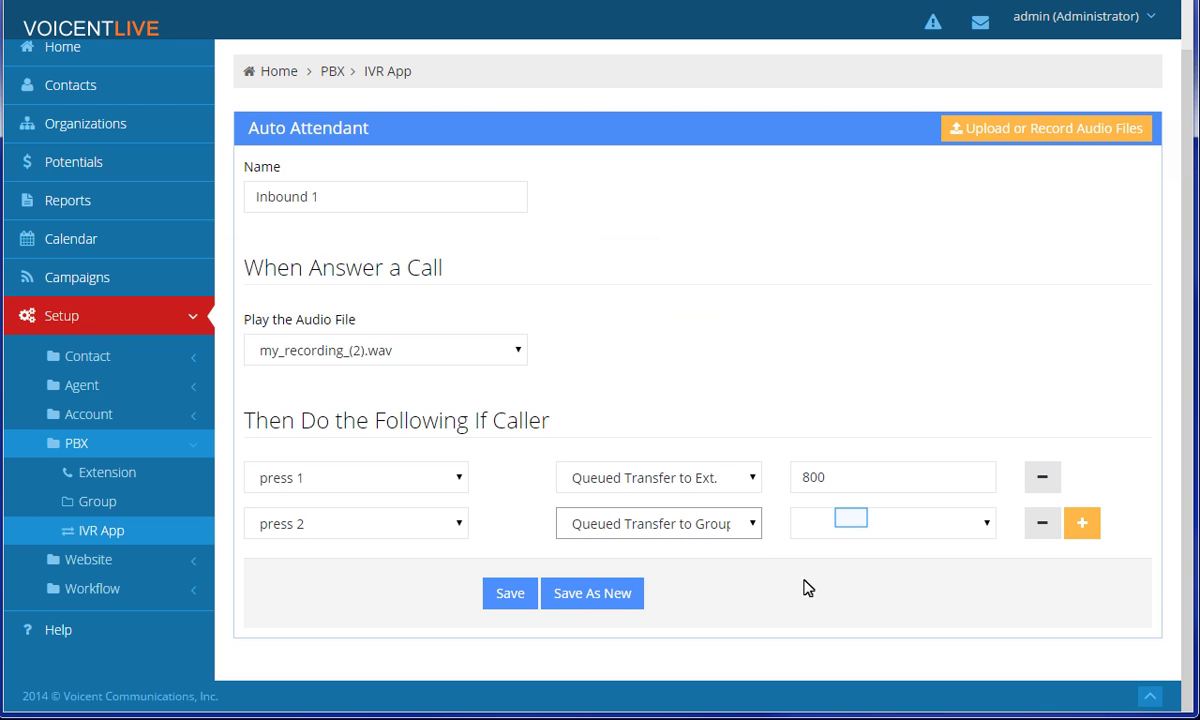
click(853, 525)
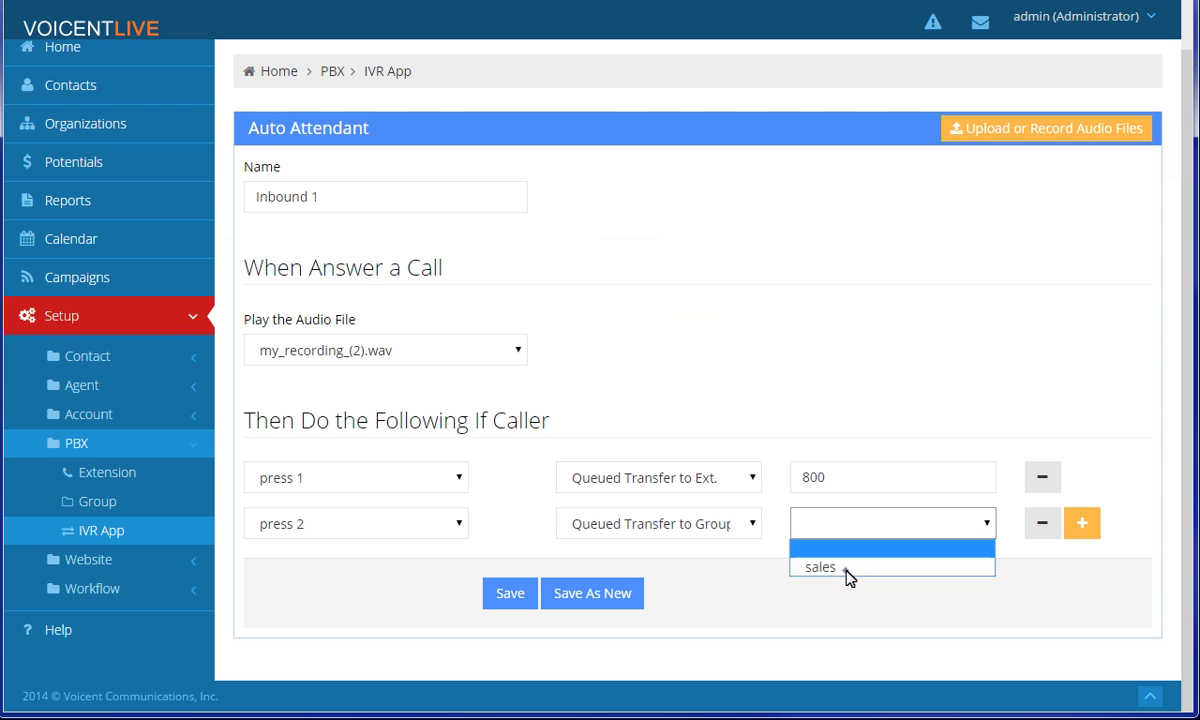
click(848, 568)
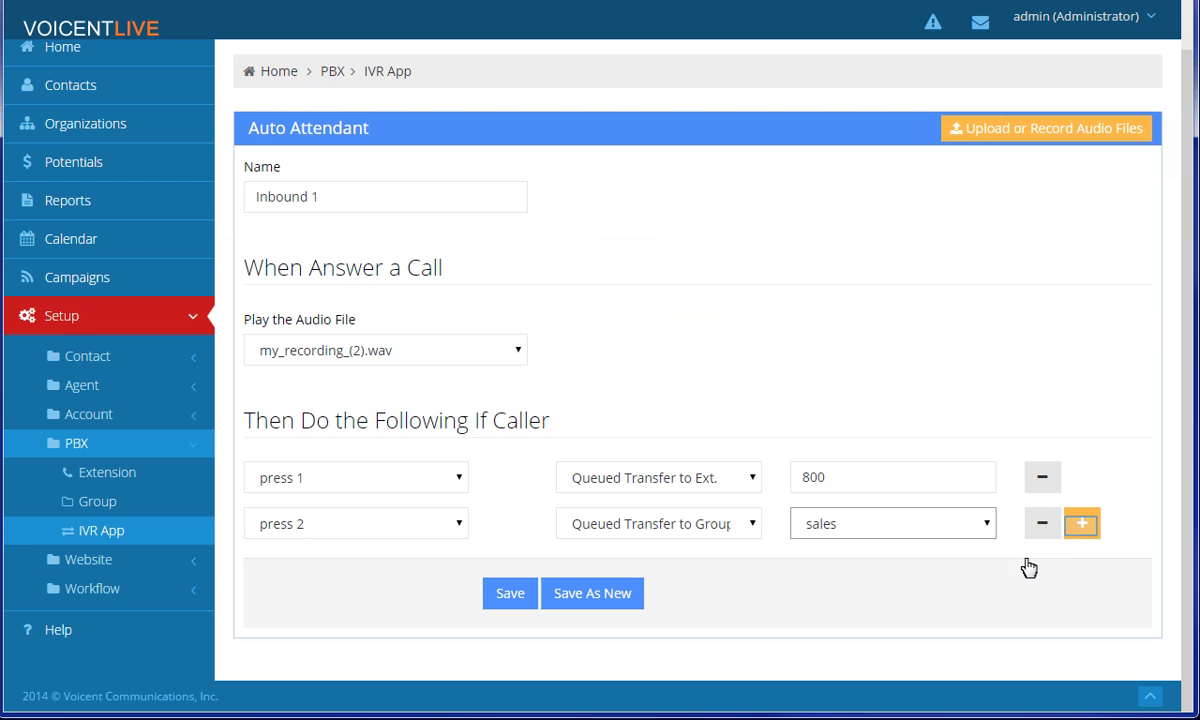
click(1083, 523)
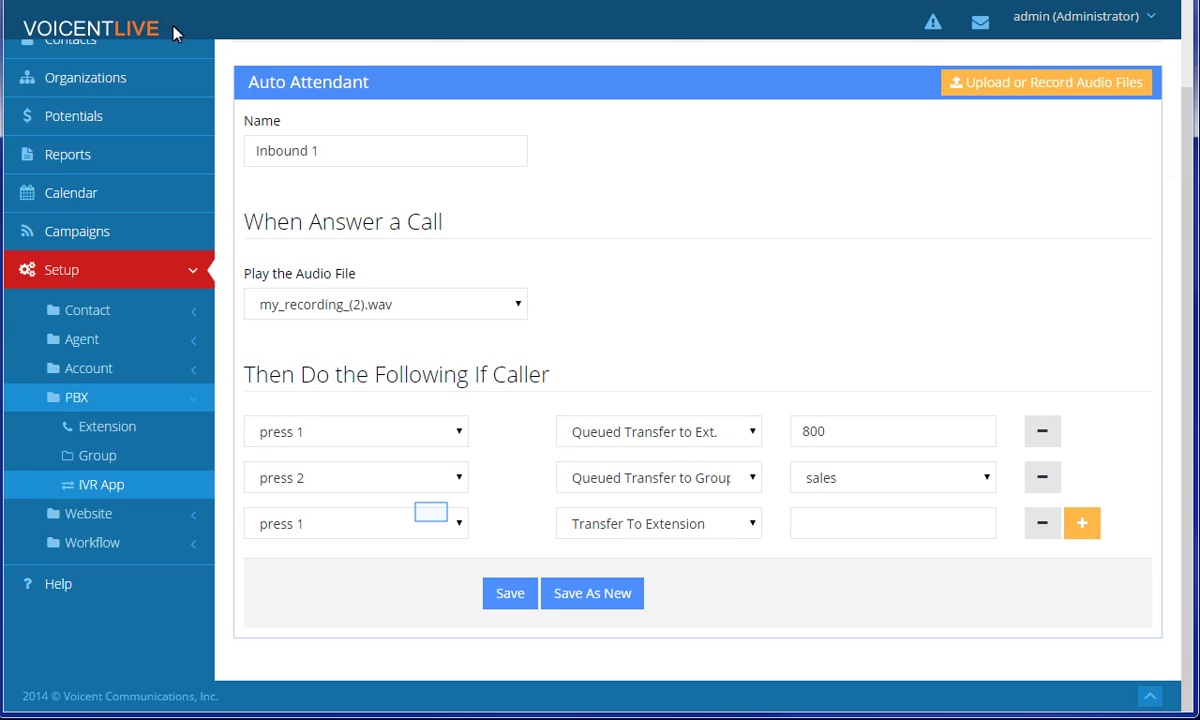
Step: Set the third rule so pressing 3 queues a transfer to extension 801
click(433, 520)
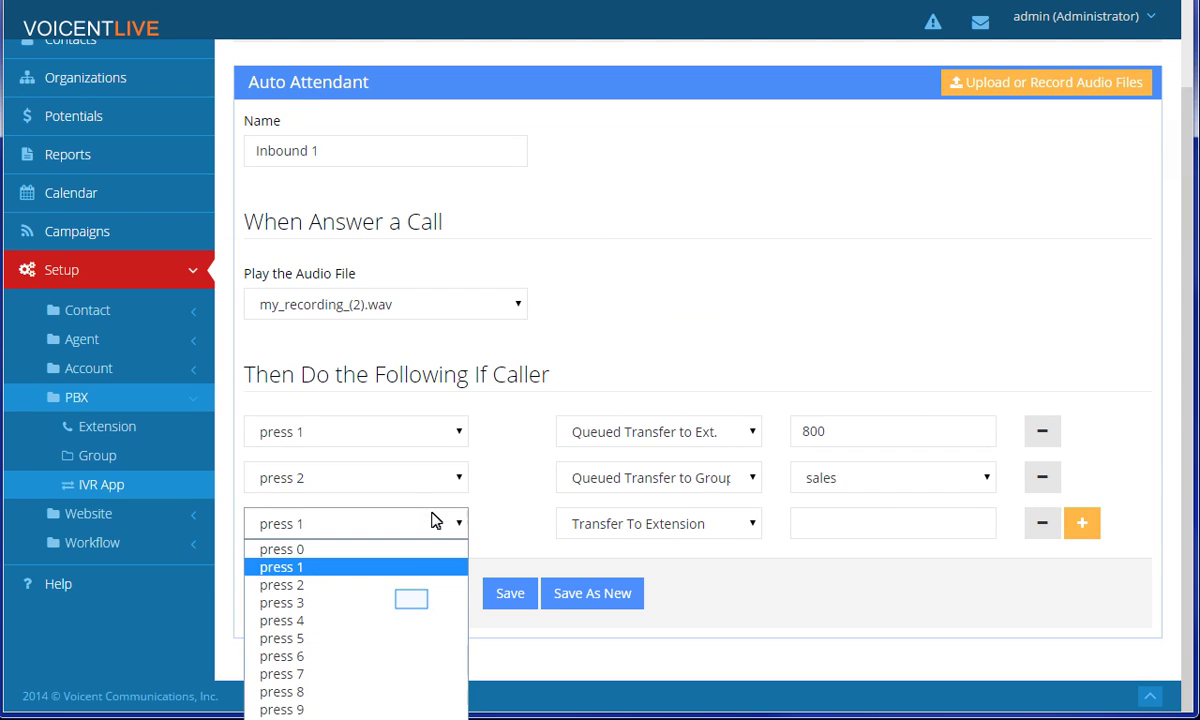
click(410, 603)
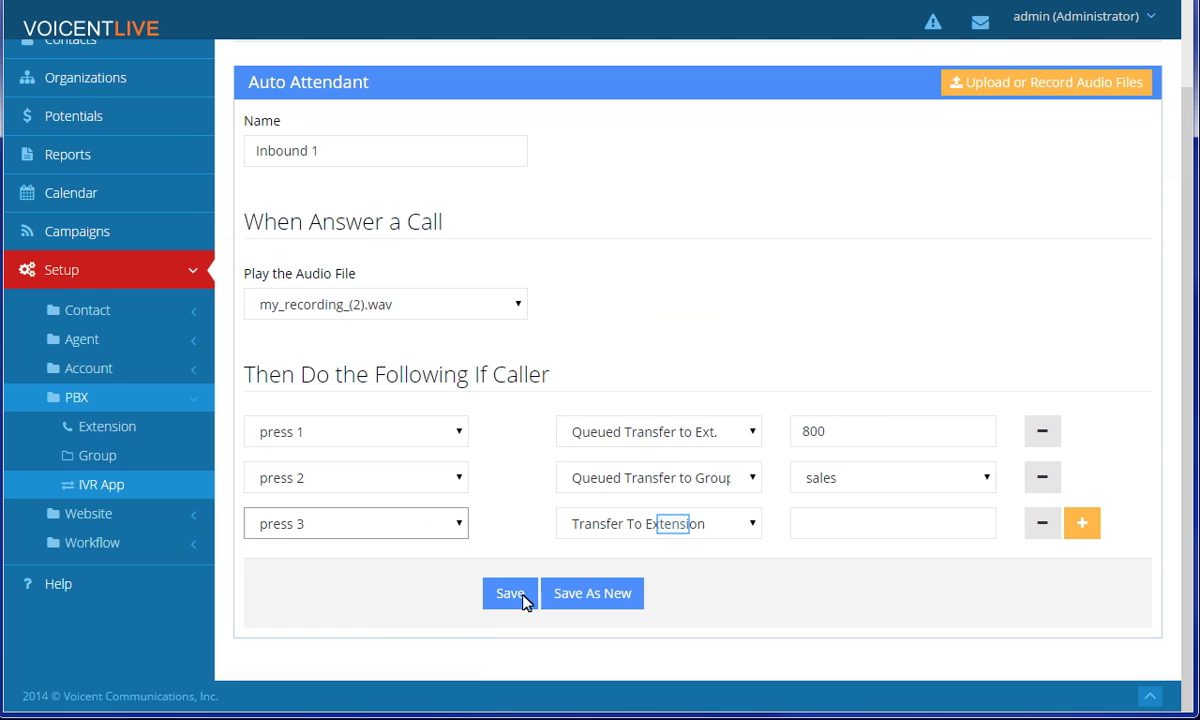
click(675, 530)
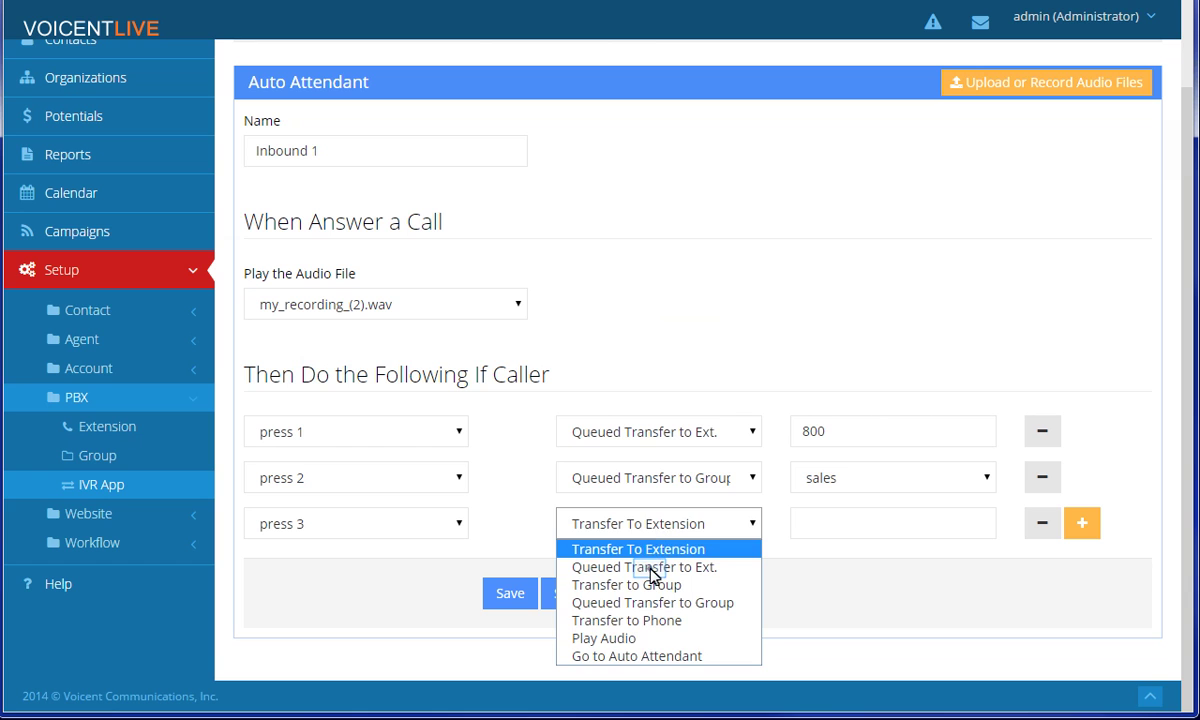
click(652, 567)
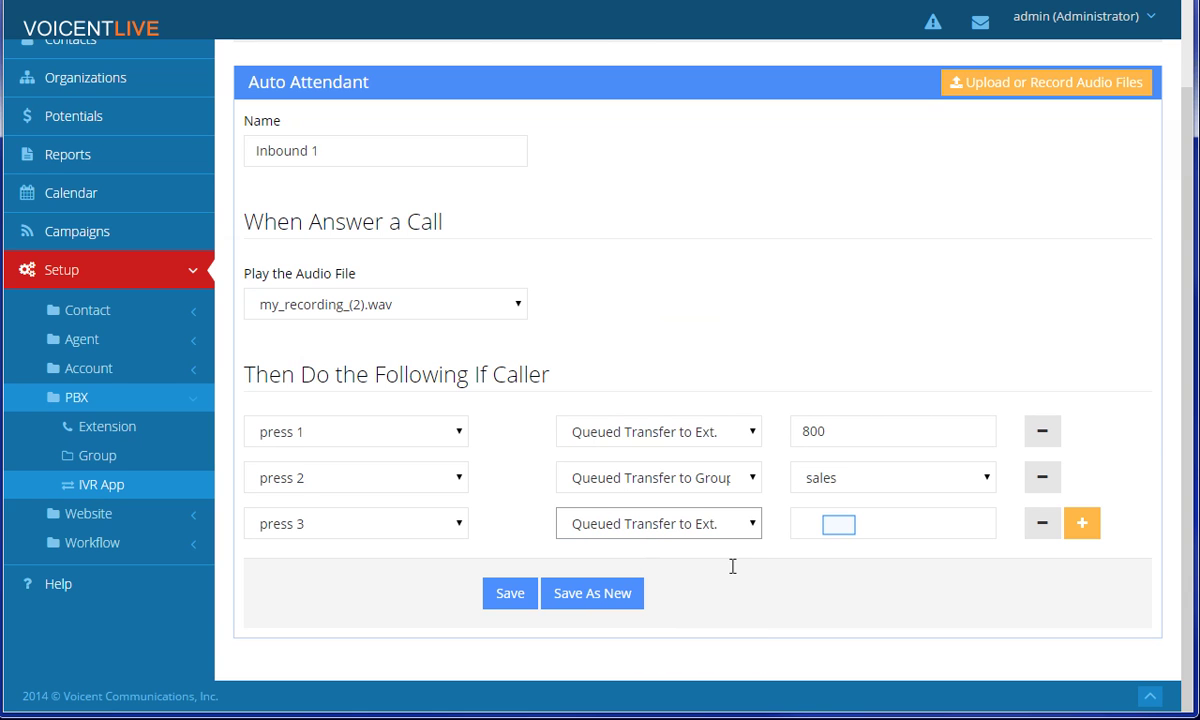
click(840, 525)
text(801)
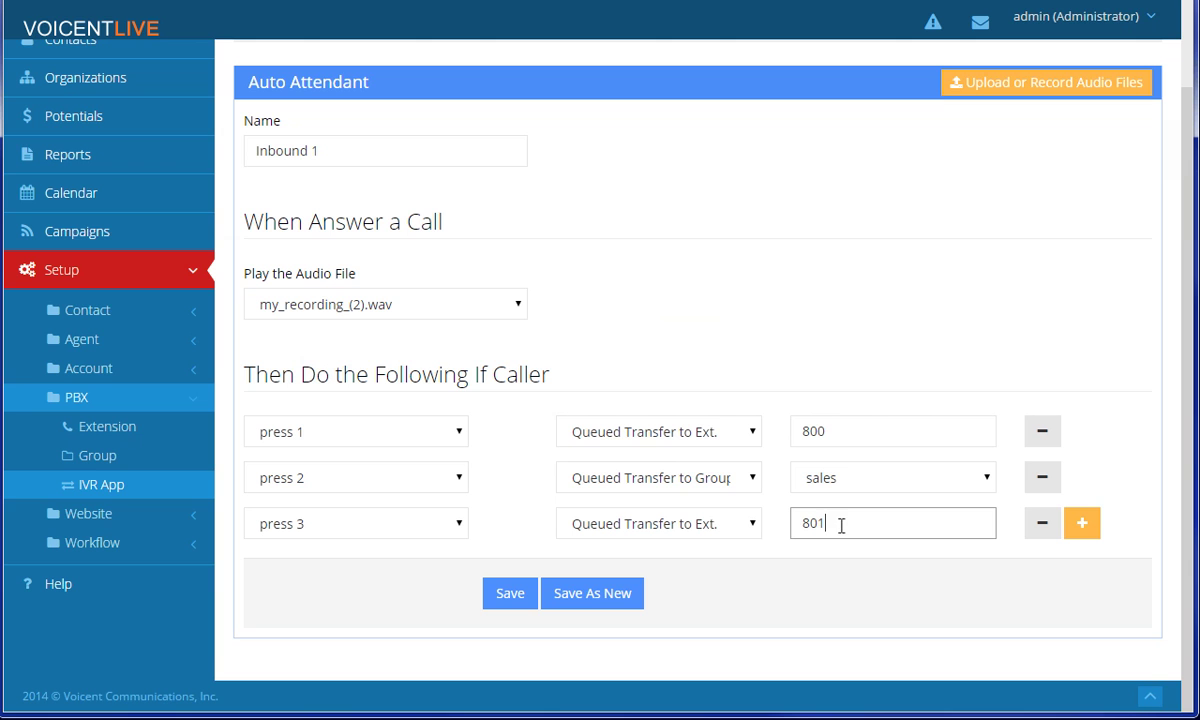
key(Tab)
Step: Add a fourth rule sending entered extensions to a queued transfer, then save Inbound 1
click(1080, 523)
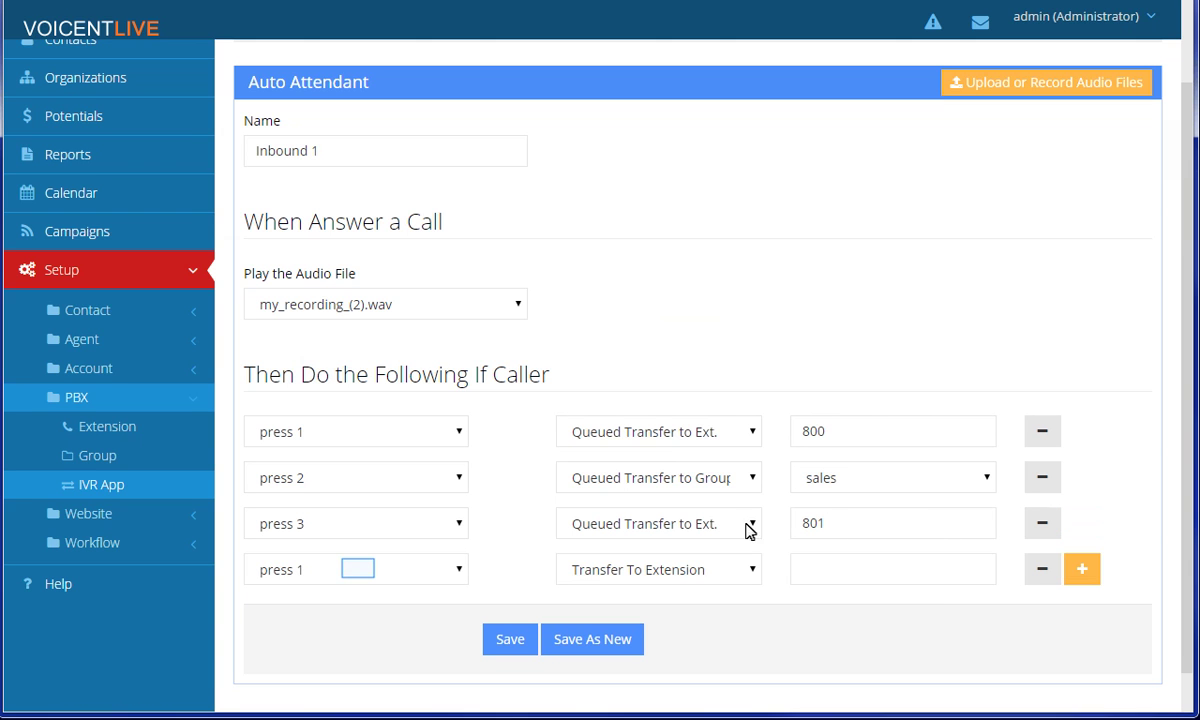
click(360, 574)
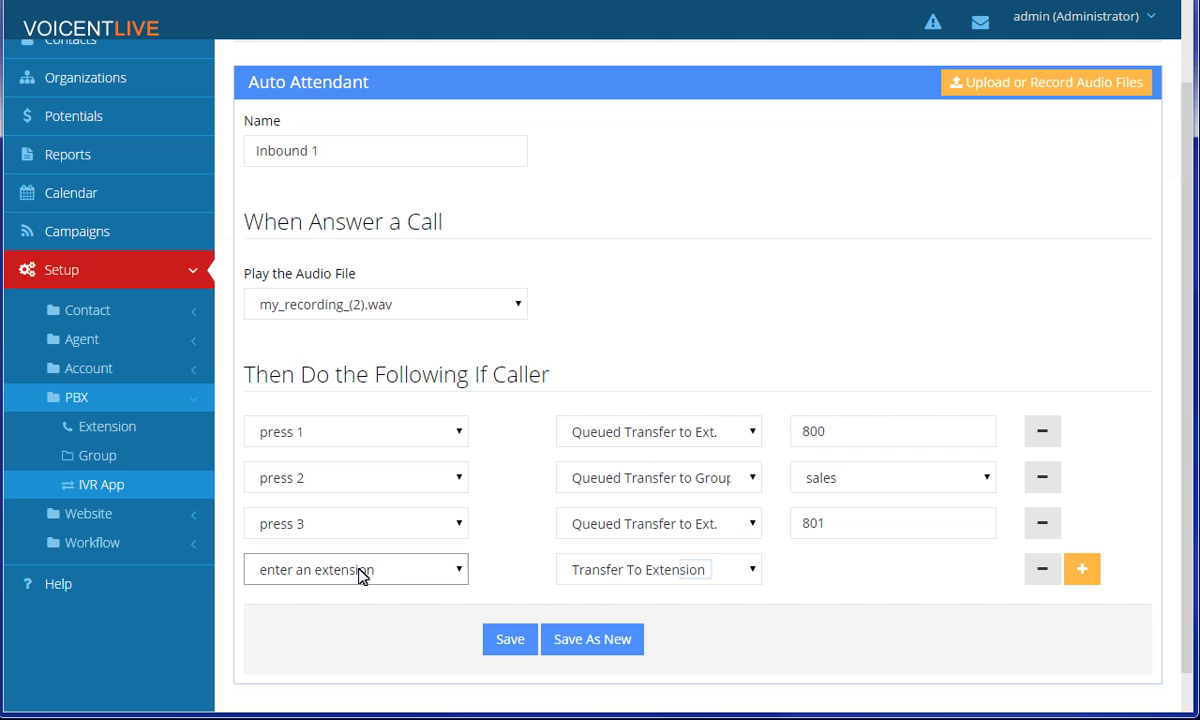
click(698, 570)
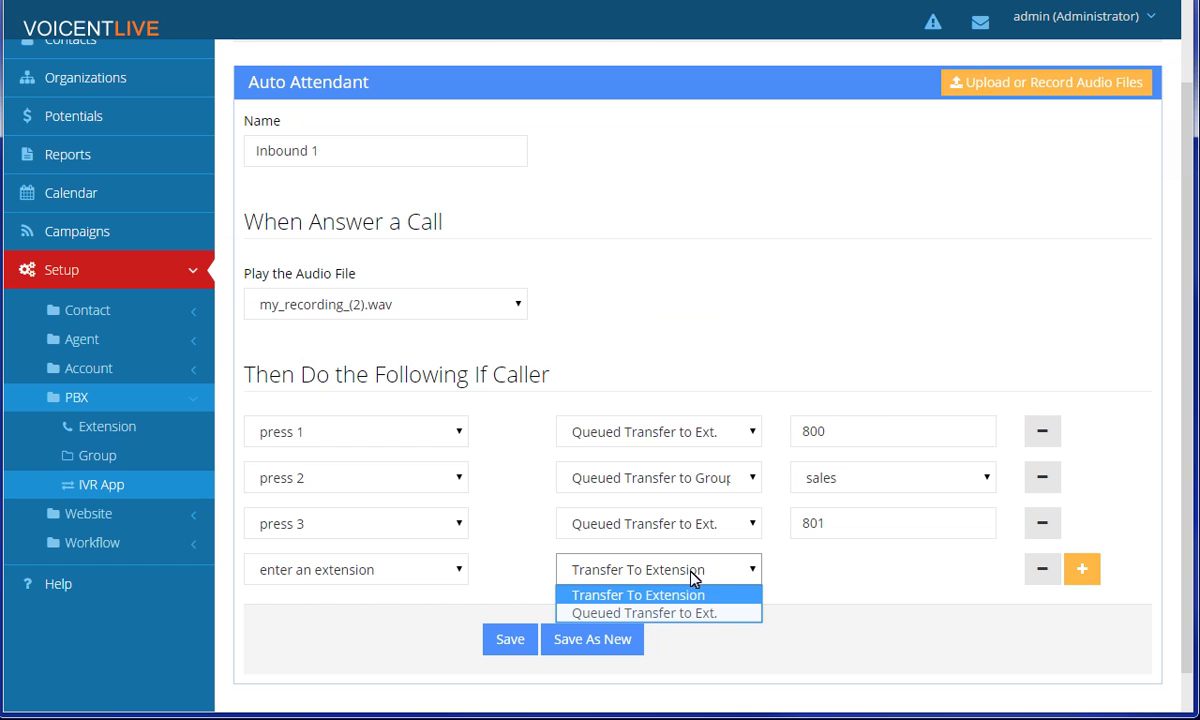
click(688, 613)
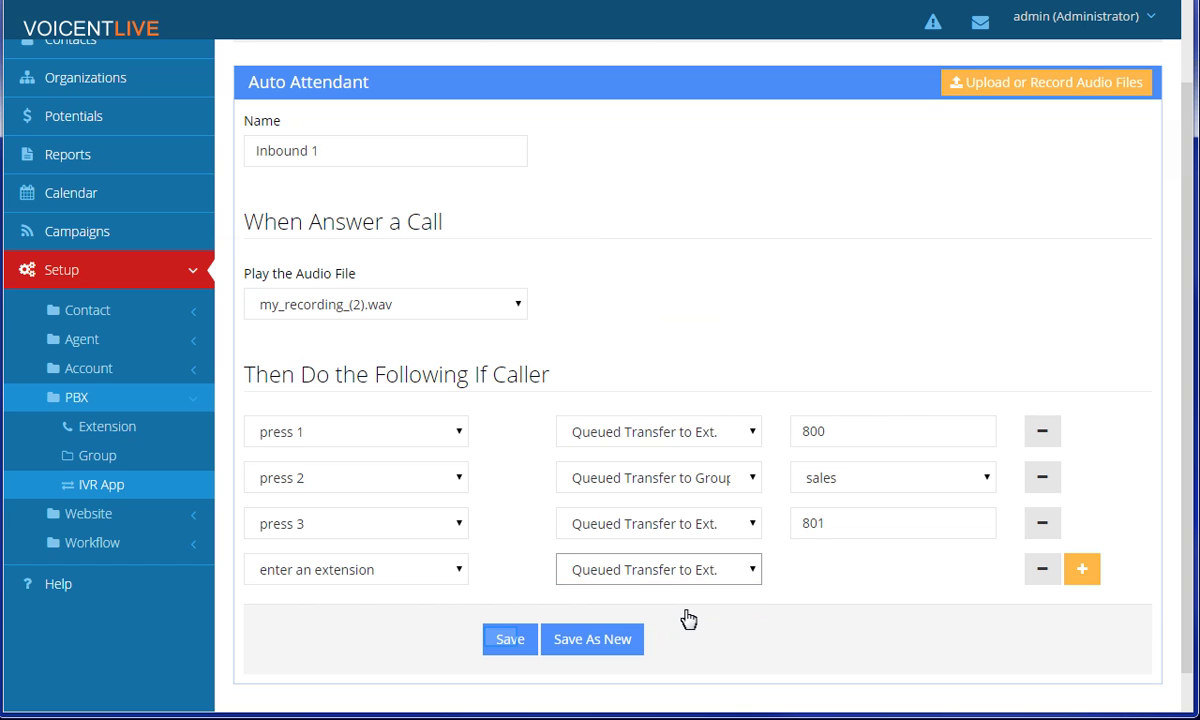
click(512, 641)
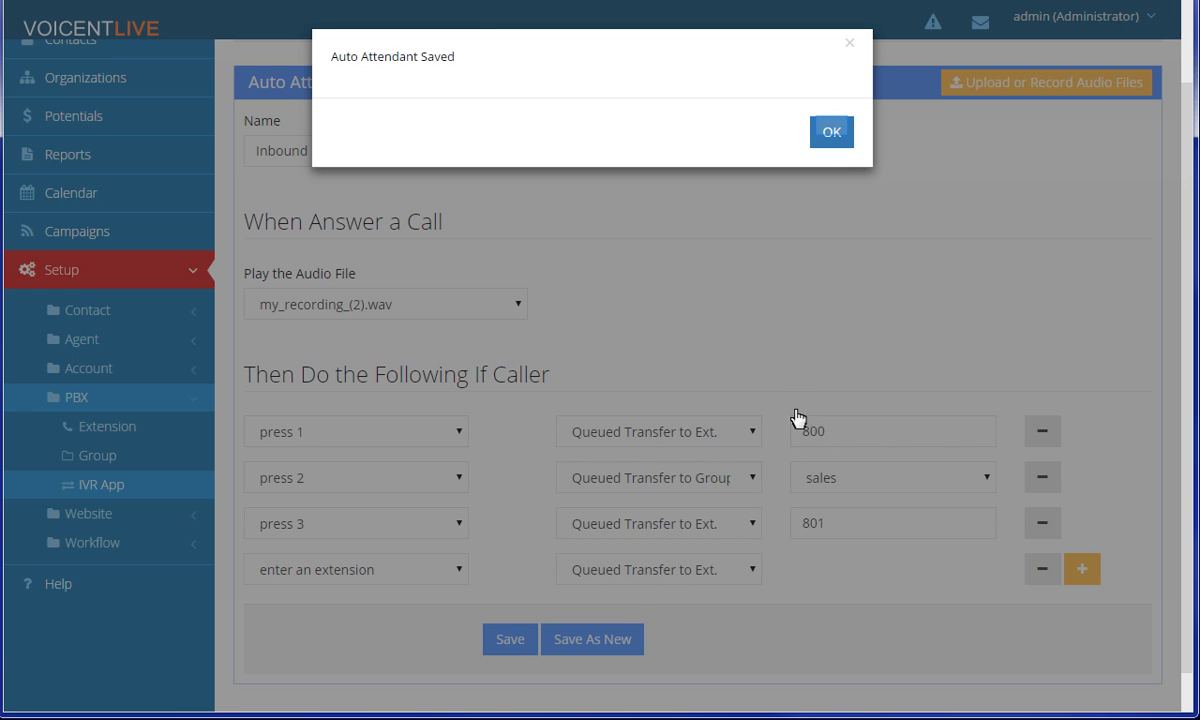
click(831, 131)
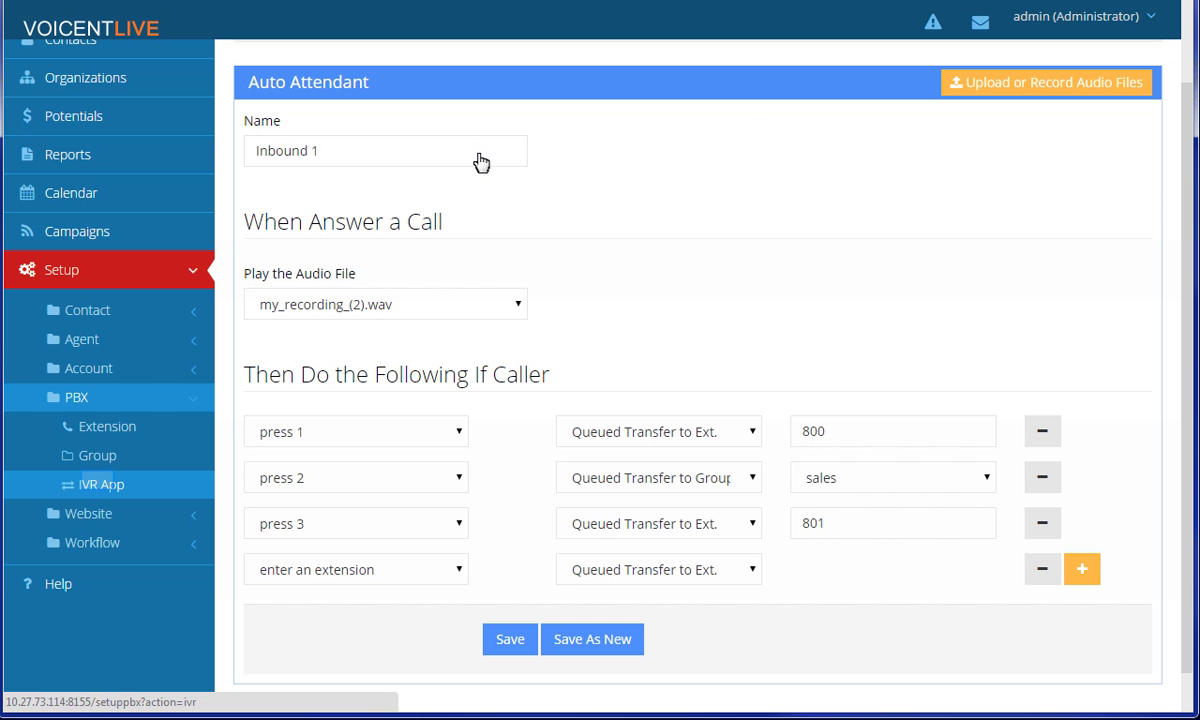
Step: Edit the shared number schedule and set Date Group 1's first app to Inbound 1
click(100, 487)
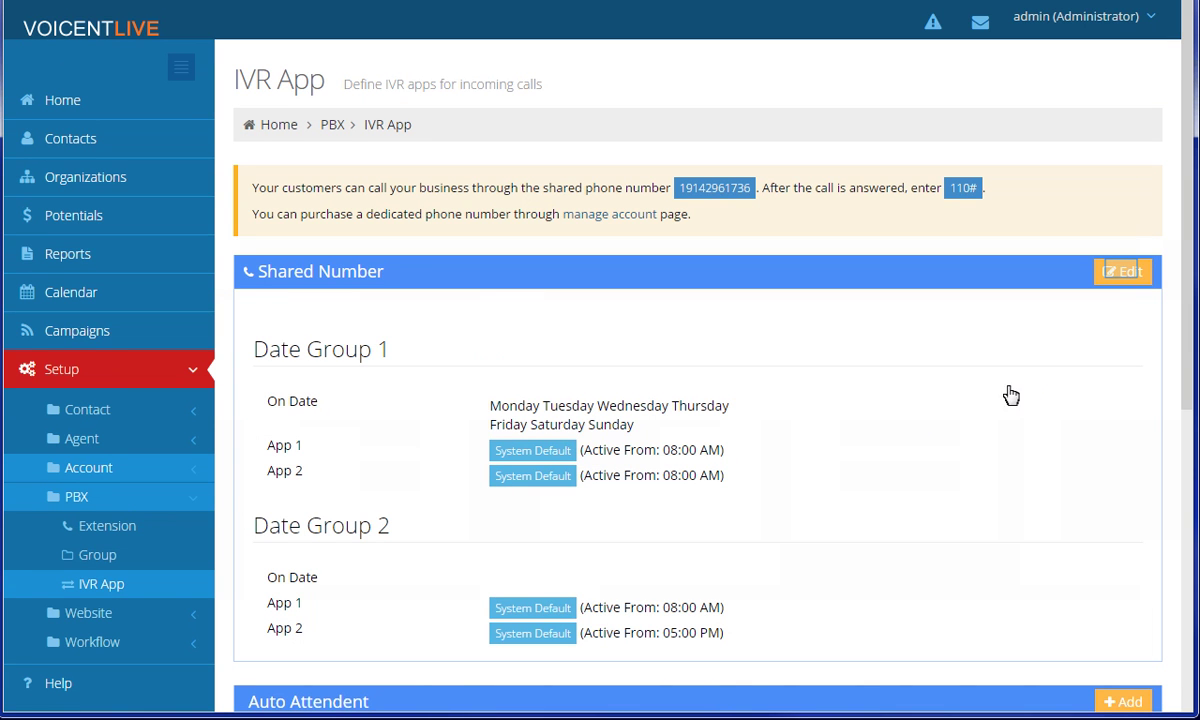
click(1122, 273)
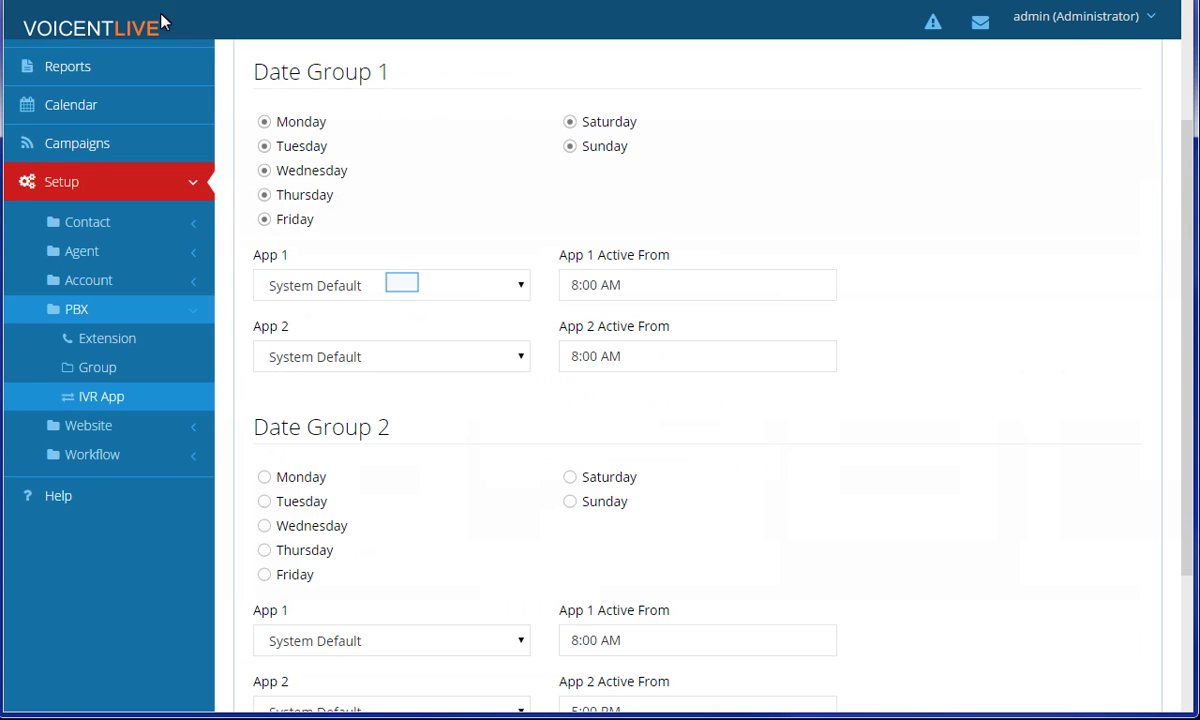
click(405, 290)
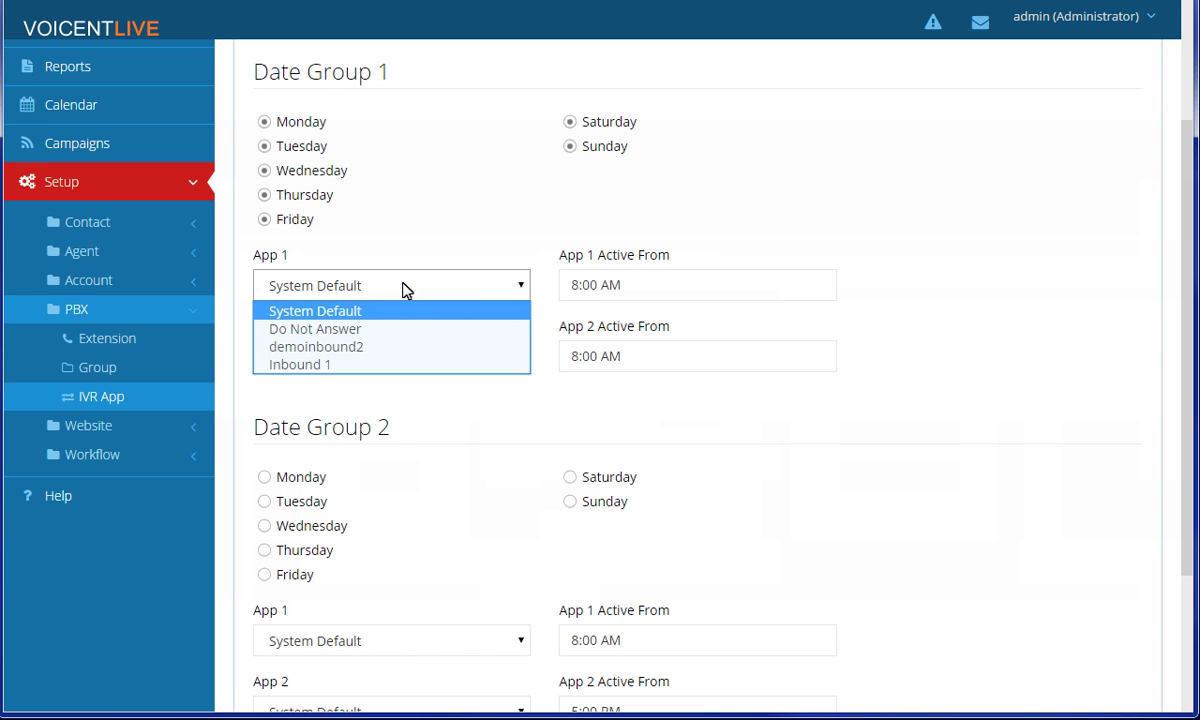
click(394, 362)
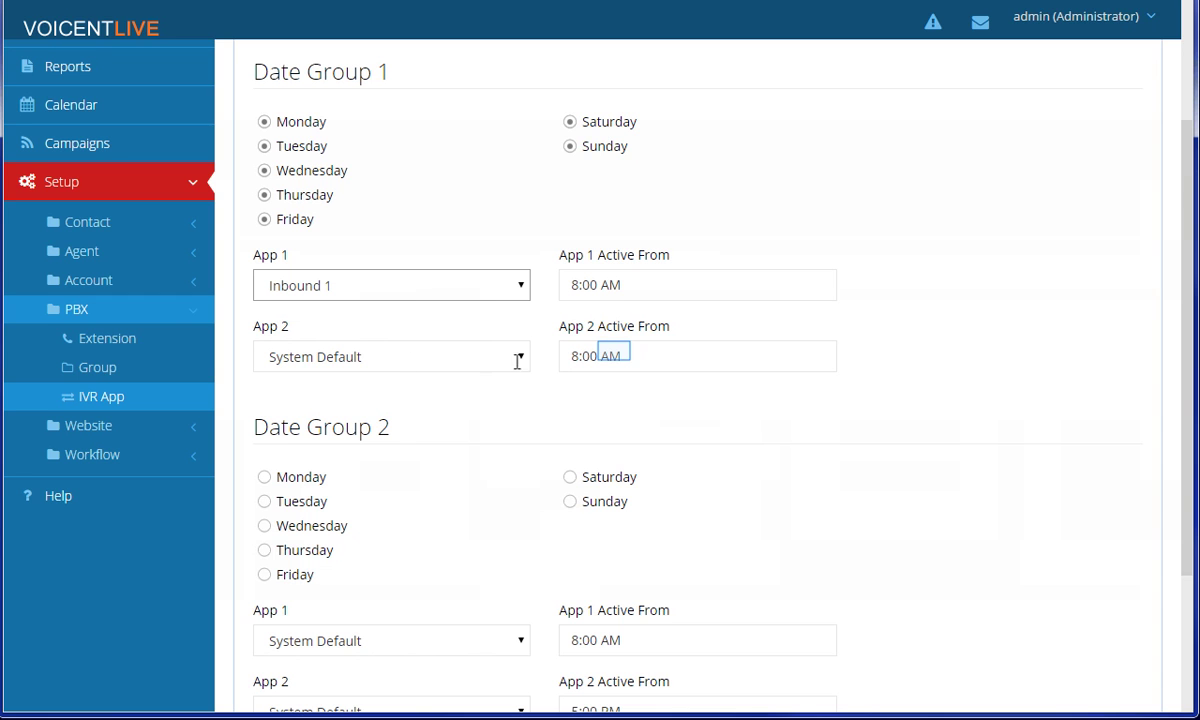
Step: Make Date Group 1's second app start at 5:00 PM
click(617, 355)
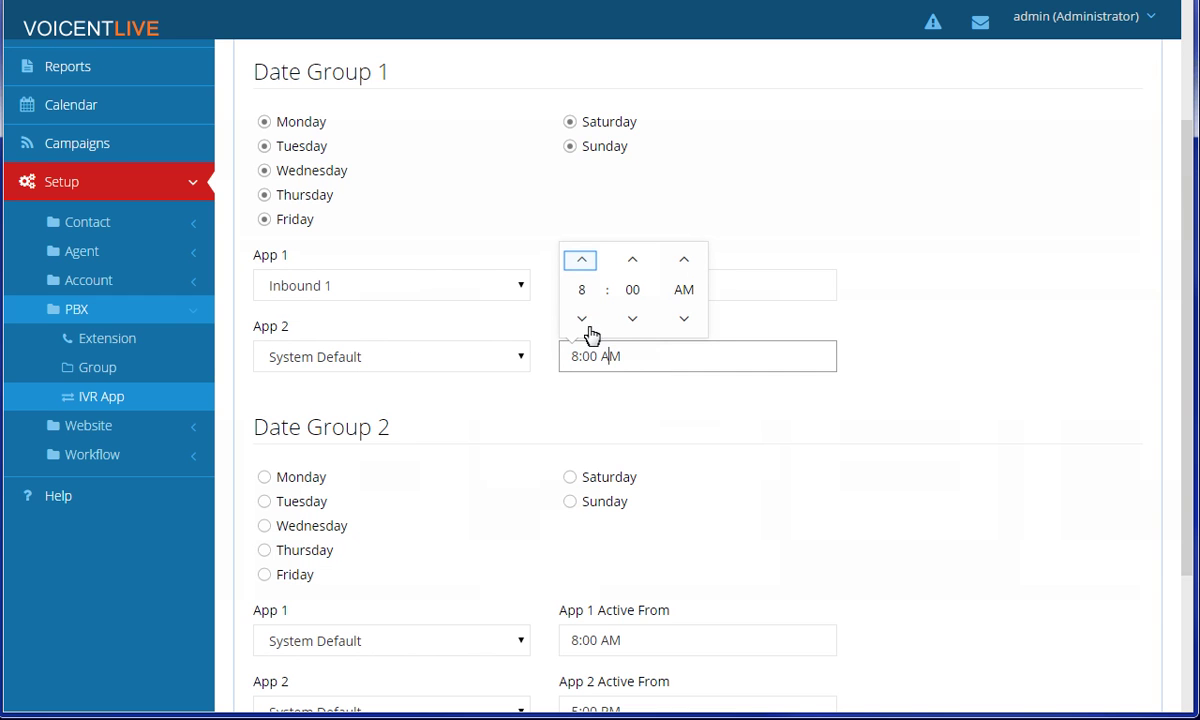
click(582, 261)
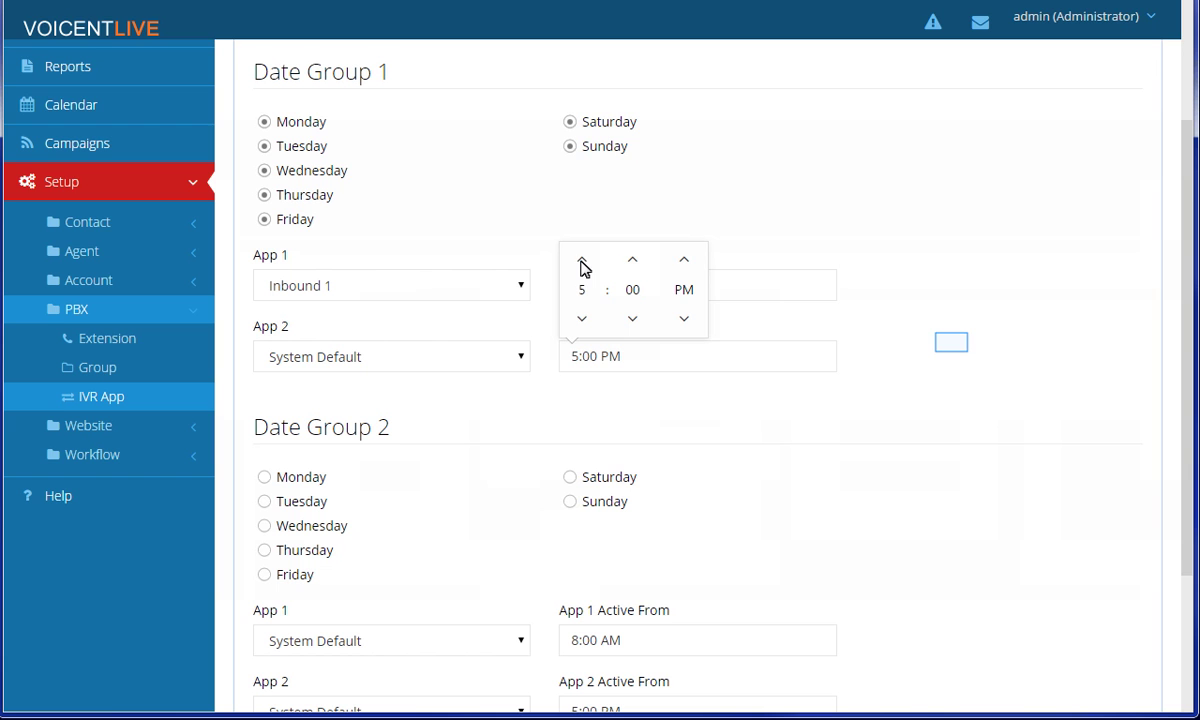
click(953, 349)
scroll(930, 360, down, 3)
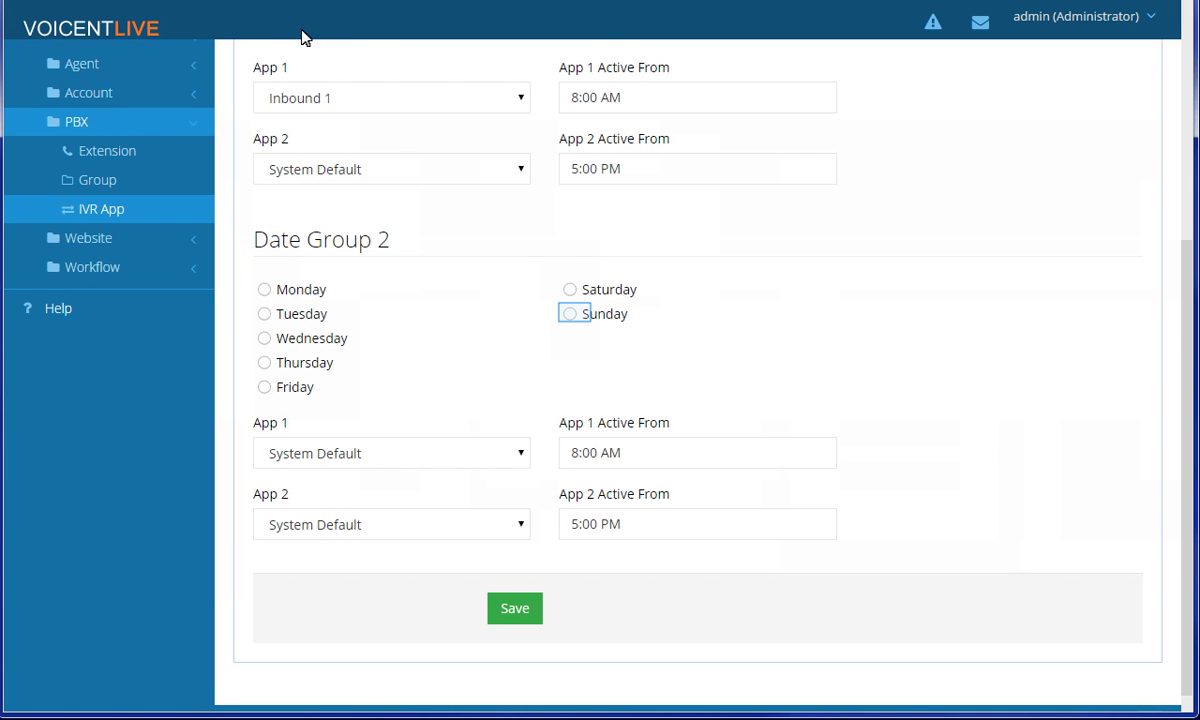
Step: Check Sunday and Saturday for Date Group 2 and choose Do Not Answer for App 1 and App 2
click(572, 315)
click(571, 291)
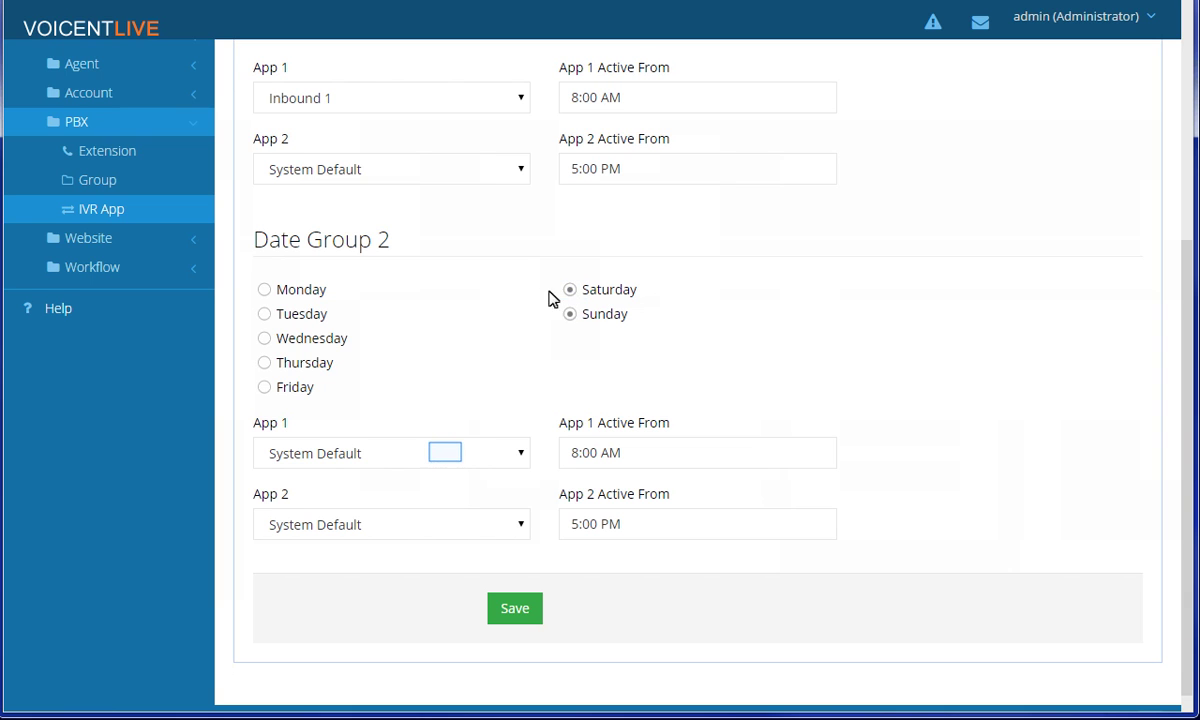
click(447, 459)
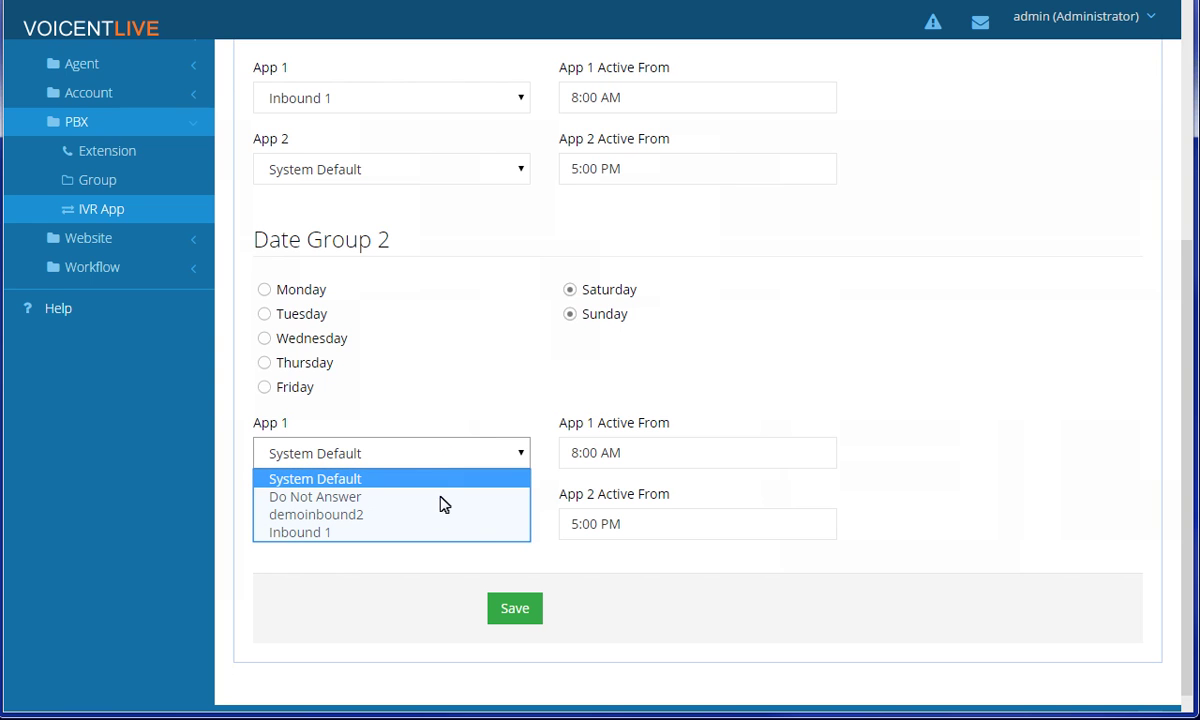
click(440, 497)
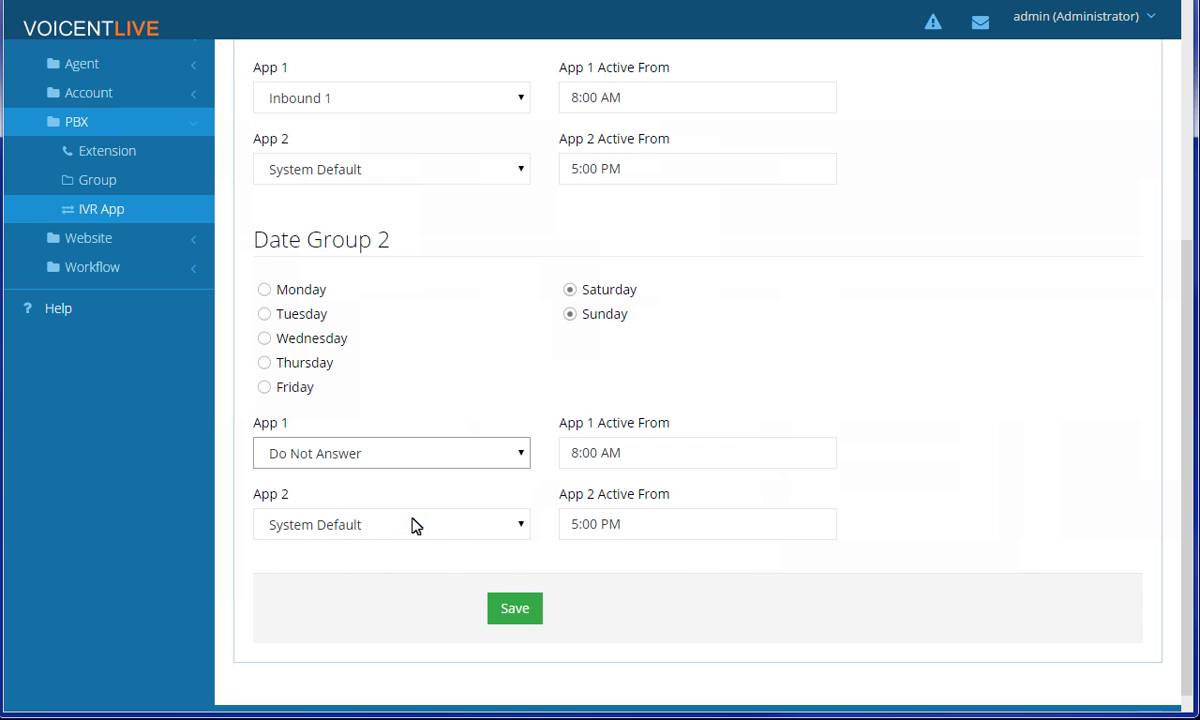
click(416, 527)
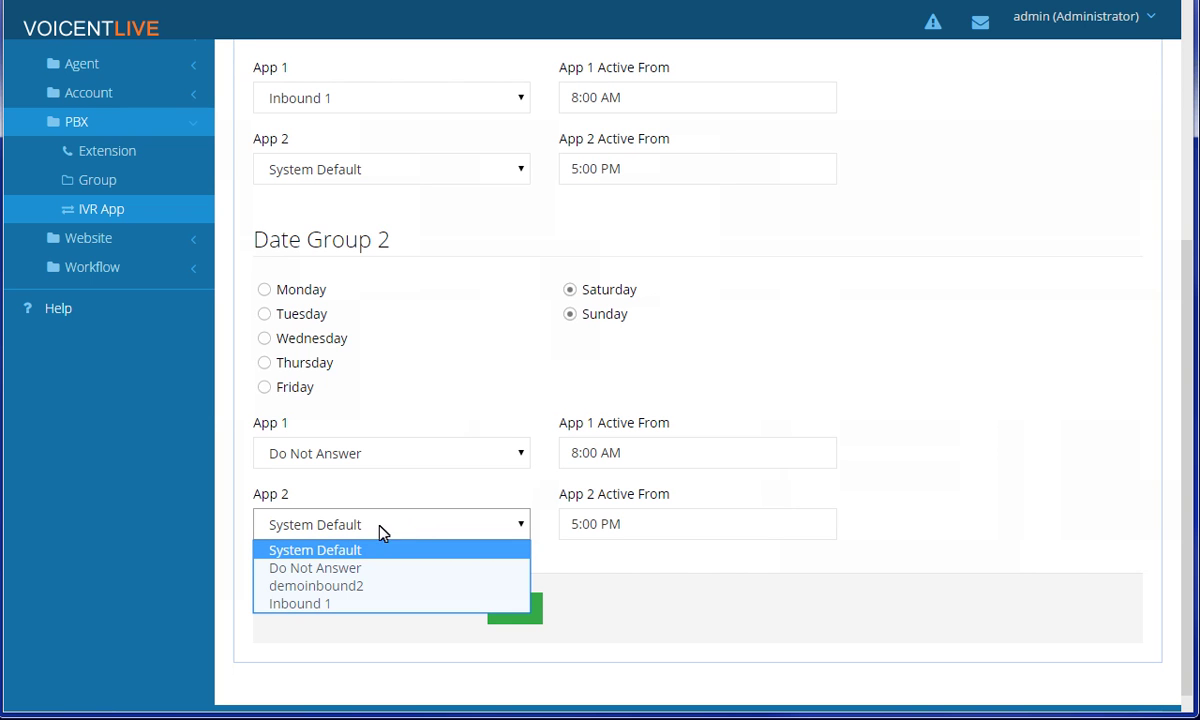
click(366, 568)
scroll(807, 498, up, 5)
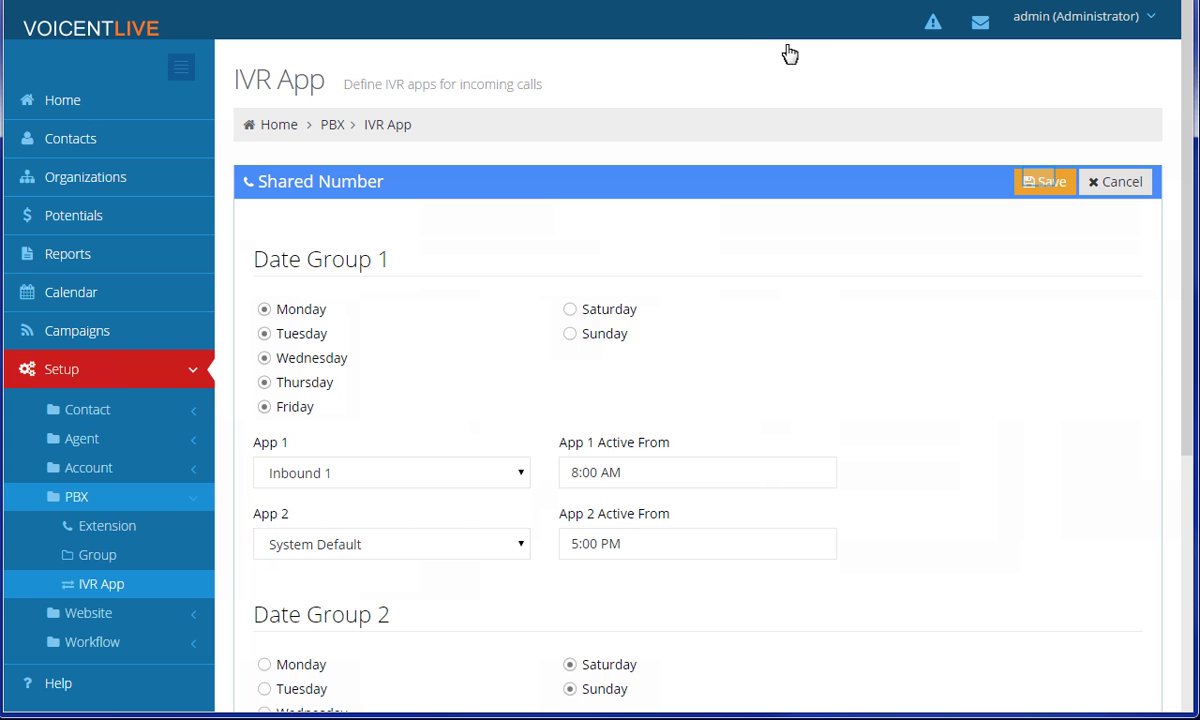
Step: Save the shared number schedule and review the saved date groups
click(1041, 183)
scroll(840, 349, up, 1)
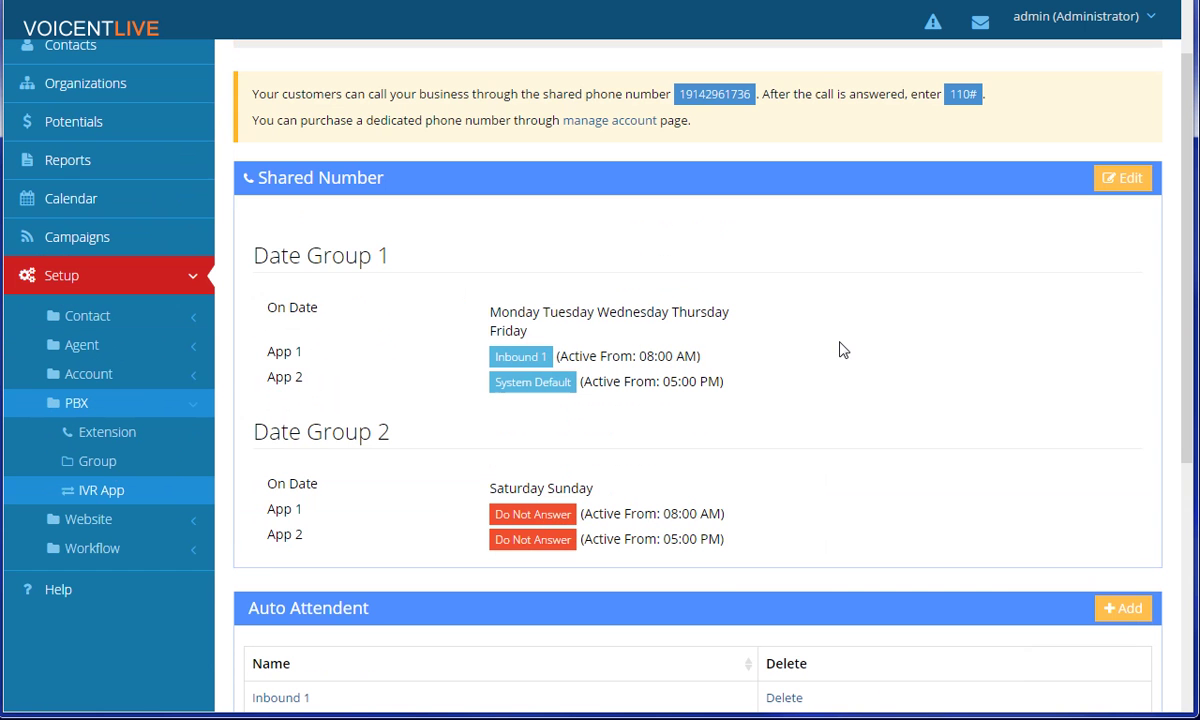